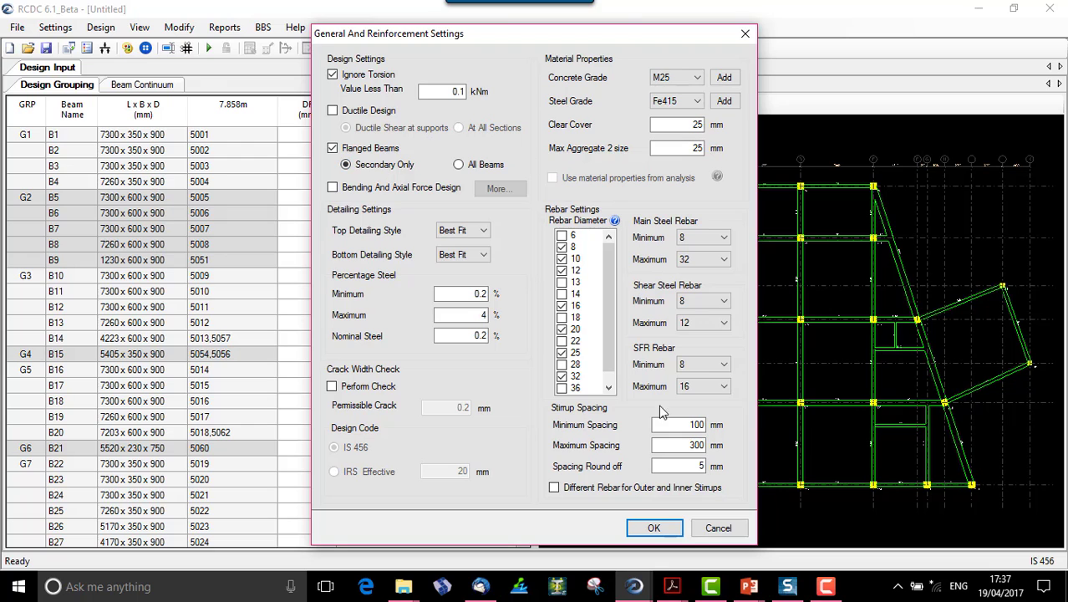
Accept the general and reinforcement settings and set the flange depth (DF) of beam B9 to 120 mm.
left_click(654, 528)
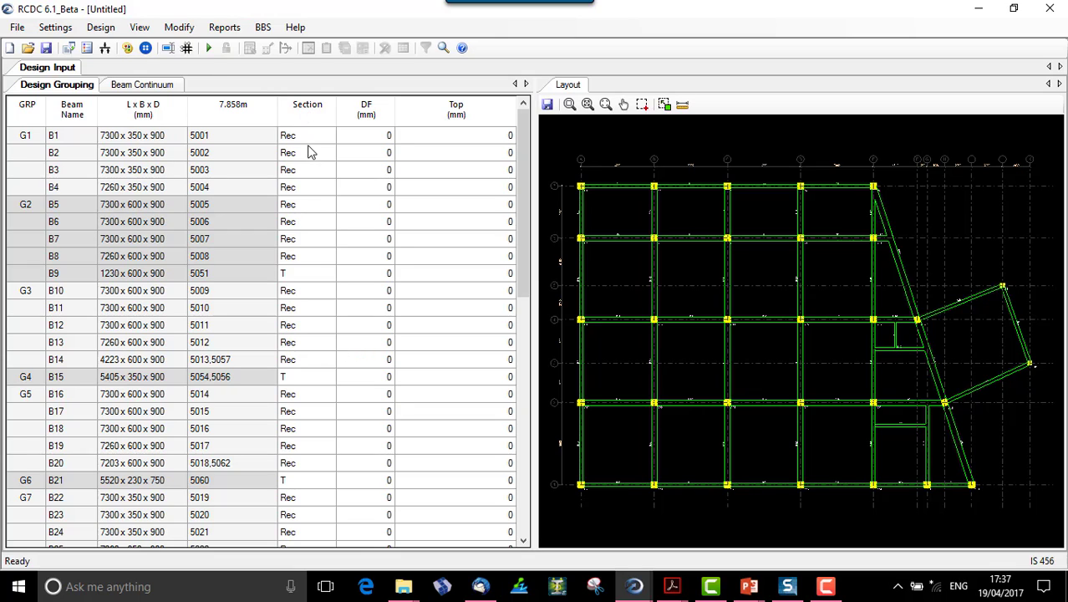
left_click(70, 276)
scroll(869, 234, "up", 5)
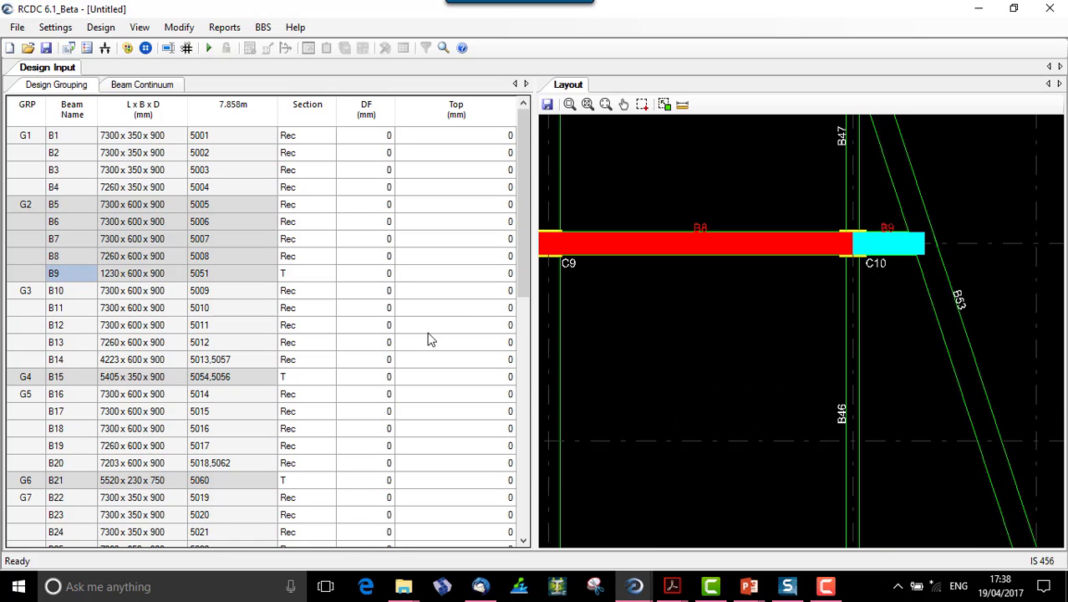
left_click(306, 274)
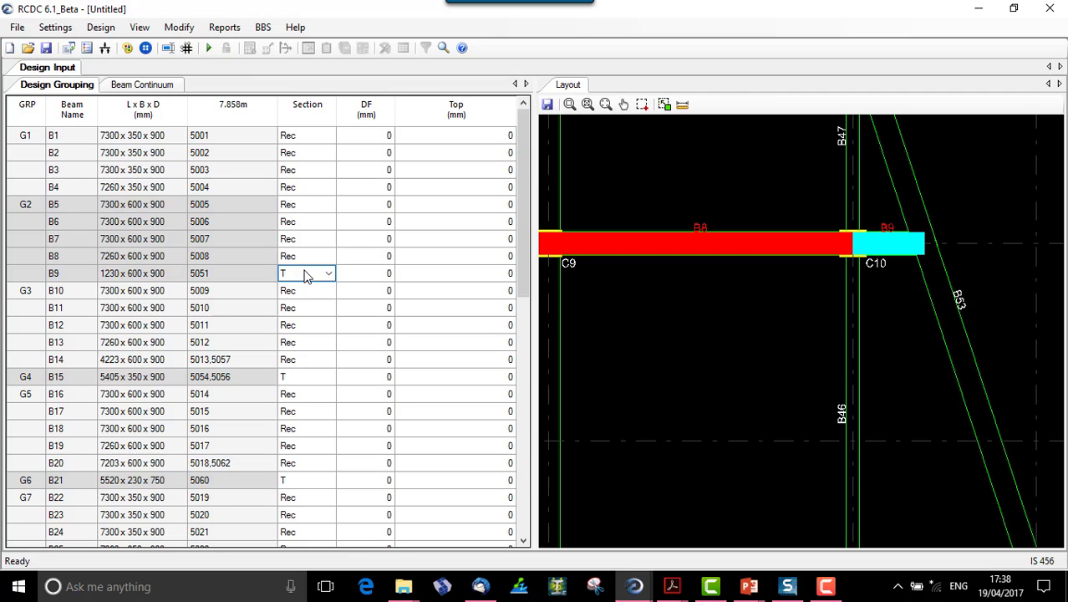
left_click(386, 274)
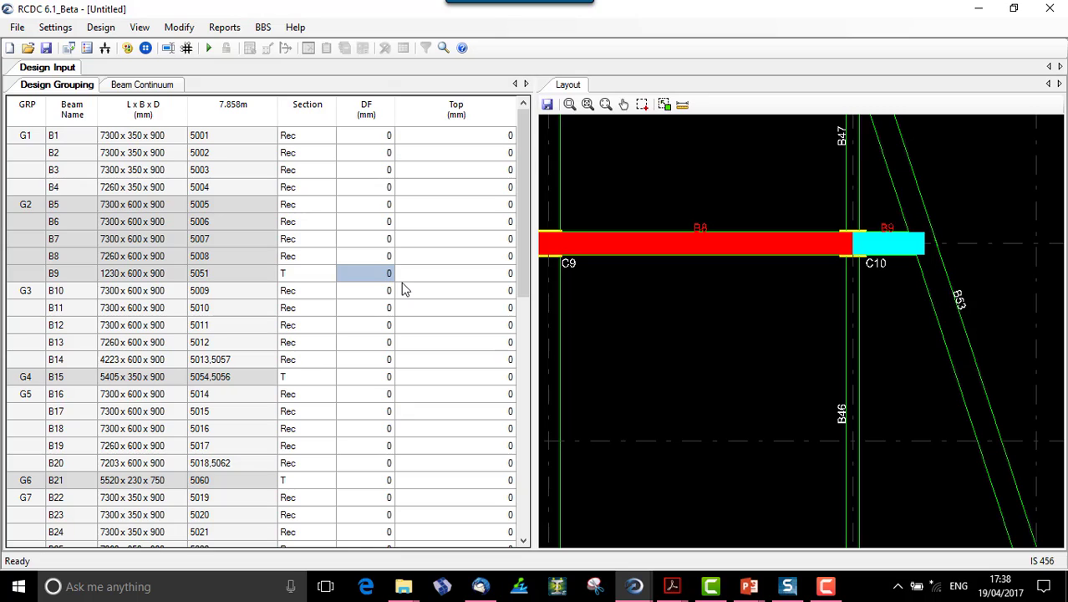
type("12")
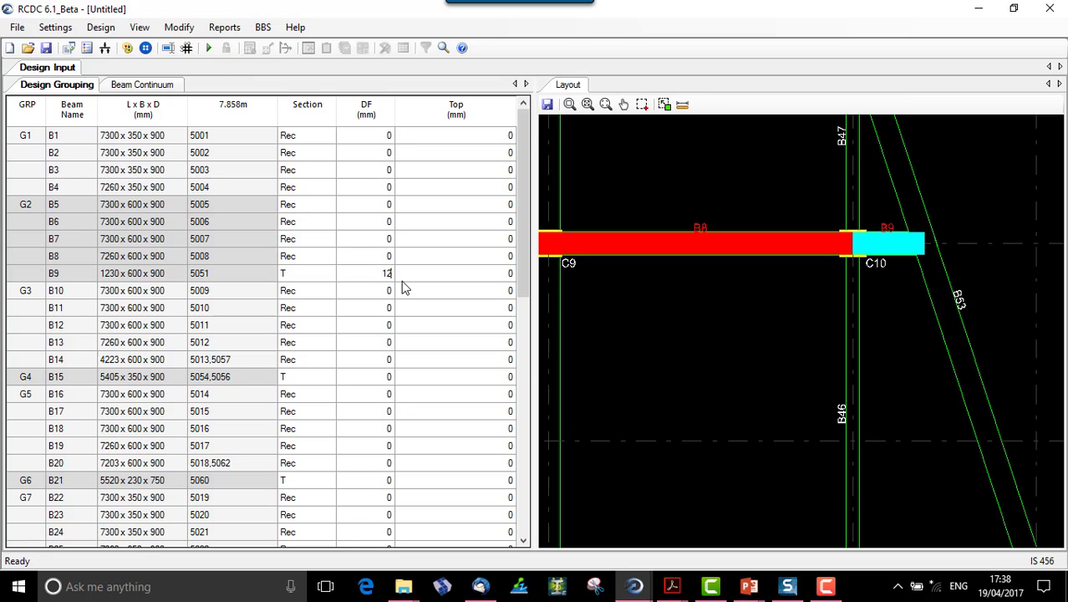
type("0")
key("Return")
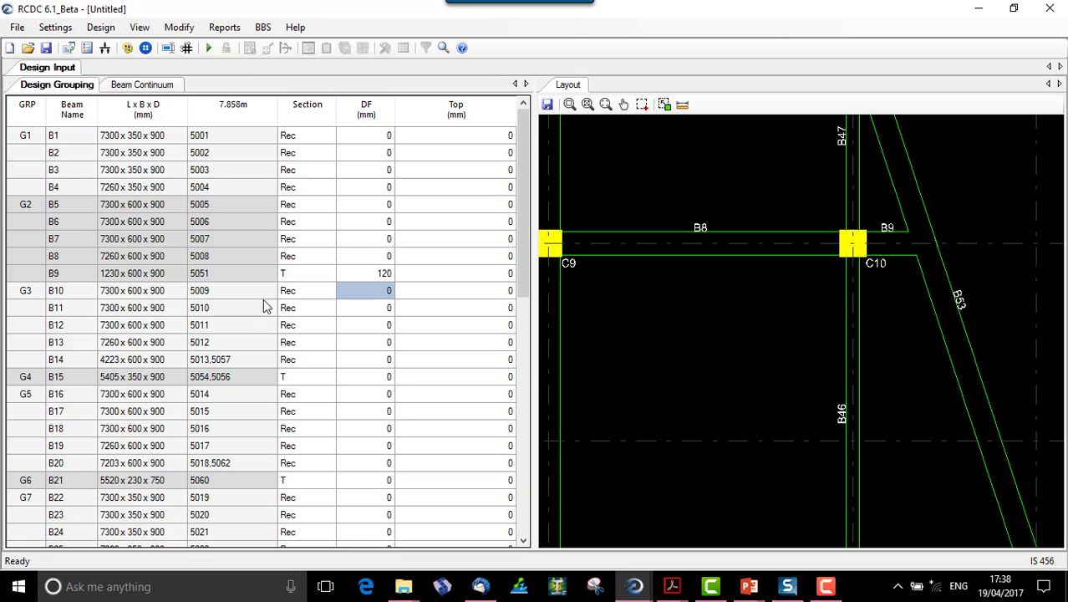
left_click(301, 274)
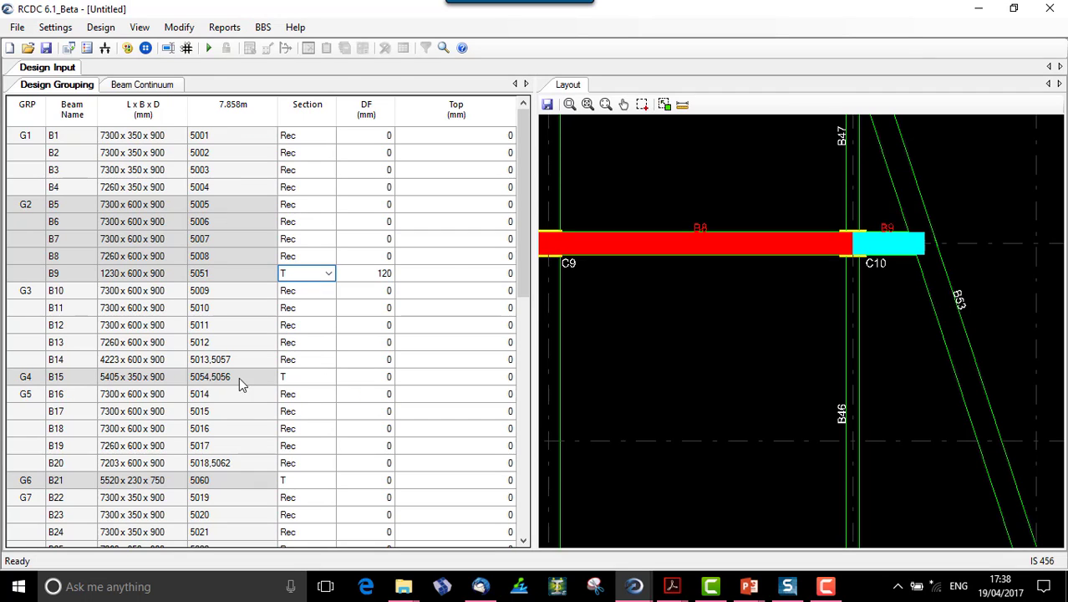
Locate T-section beam B15 in the layout and set its flange depth (DF) to 120 mm.
left_click(71, 381)
scroll(792, 377, "down", 4)
scroll(777, 392, "down", 2)
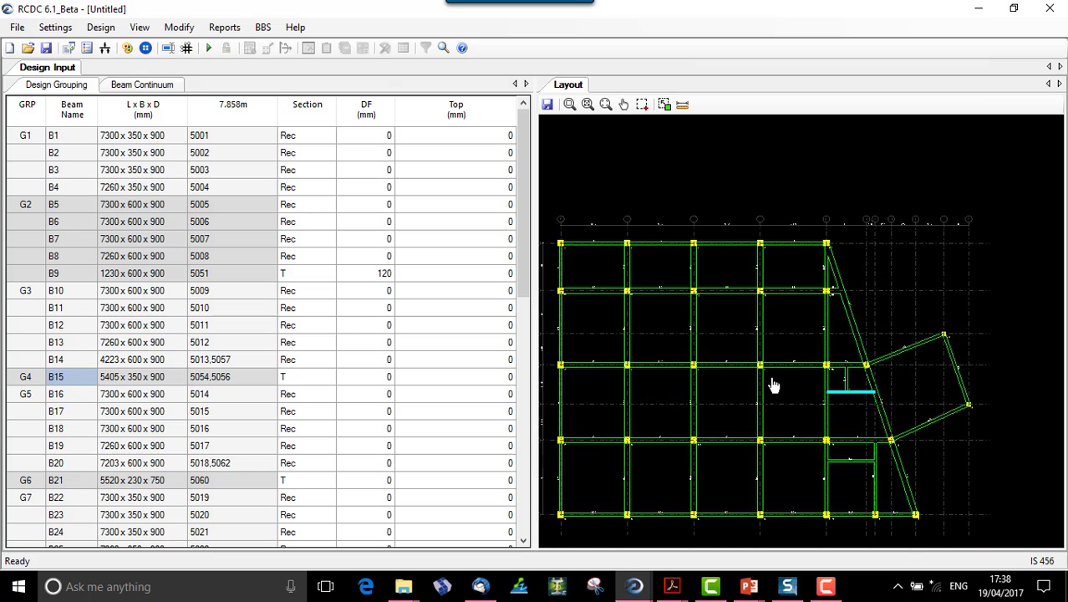
scroll(842, 394, "up", 6)
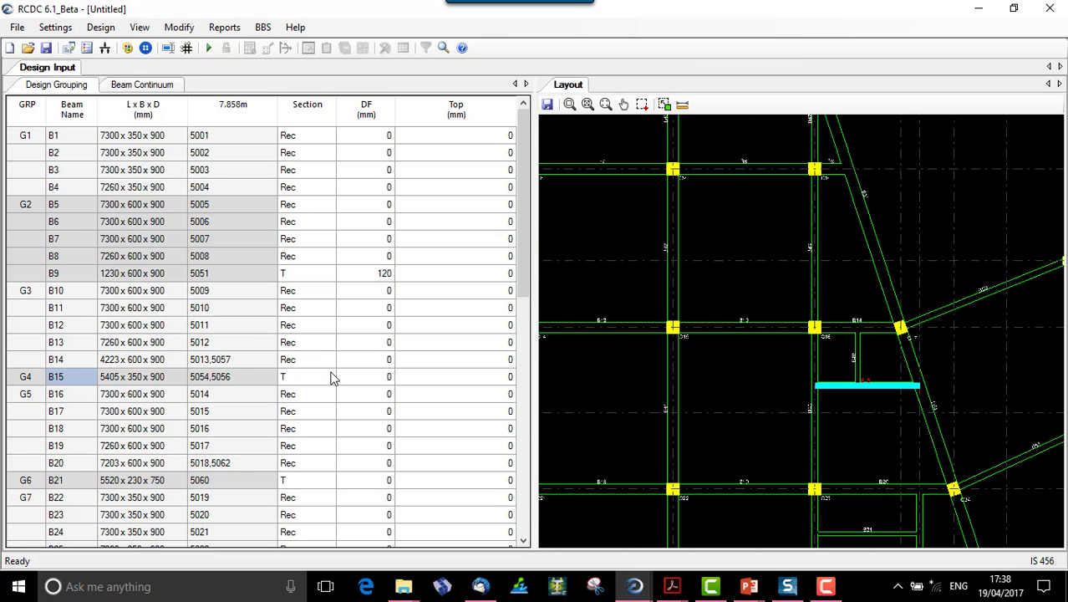
left_click(380, 376)
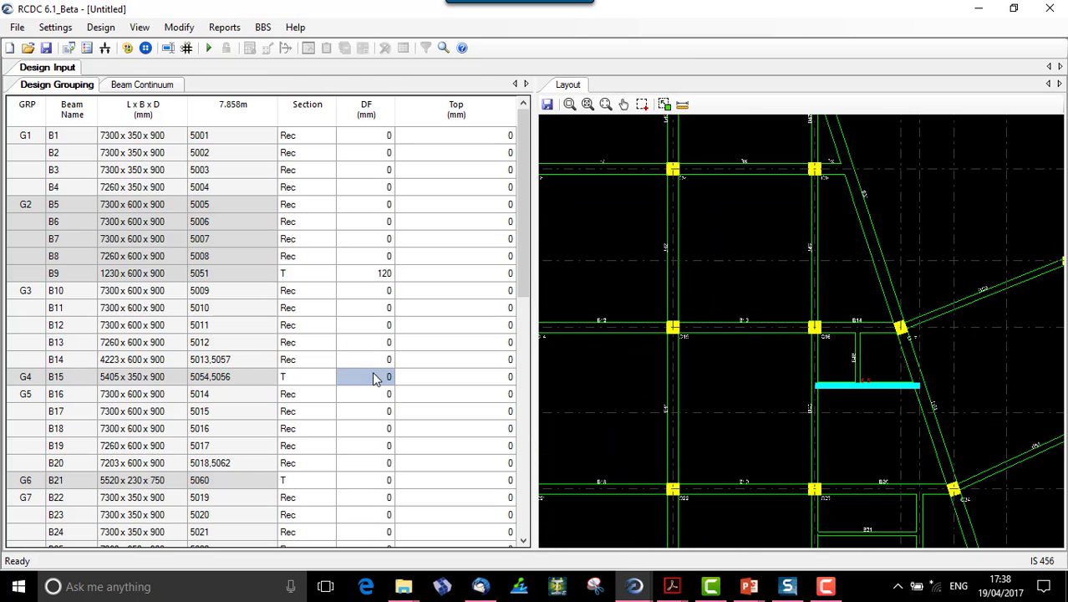
left_click(381, 377)
key("Return")
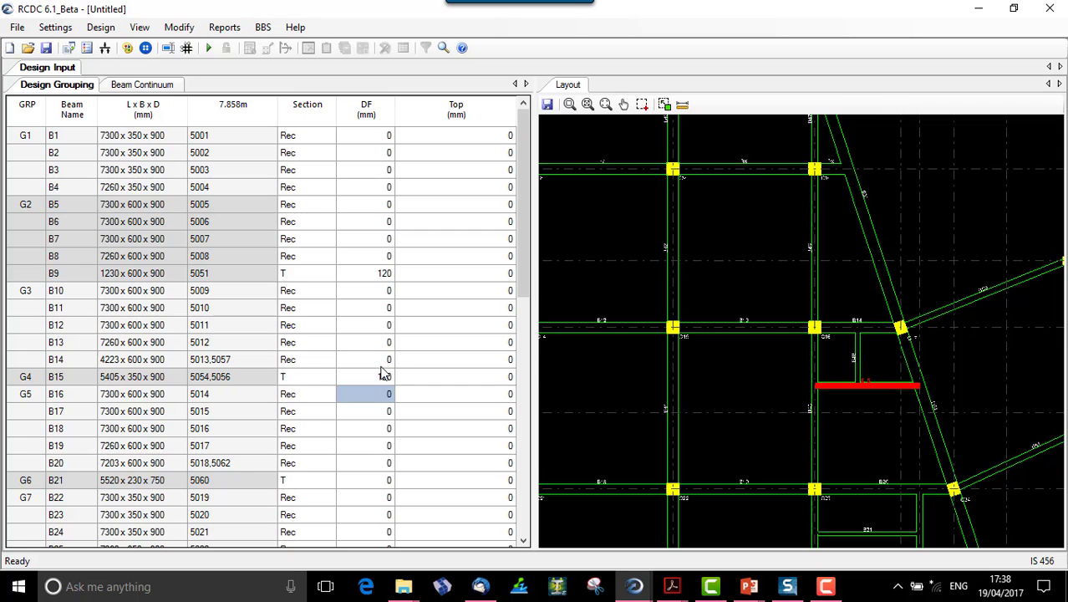
Set the flange depth (DF) of T-section beam B21 in group G6 to 120 mm.
scroll(383, 373, "down", 7)
scroll(386, 373, "up", 3)
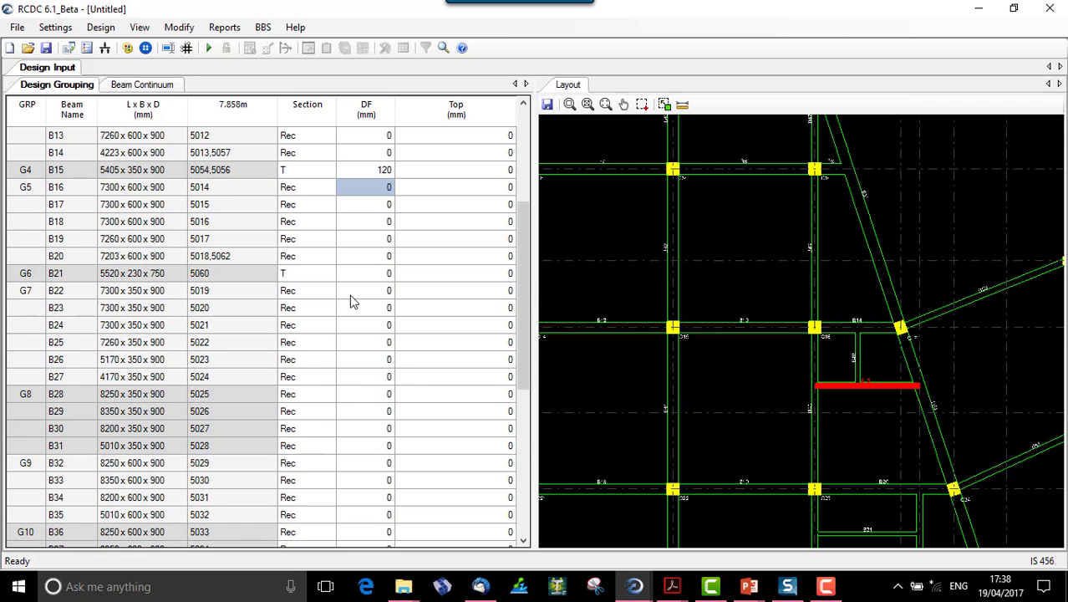
left_click(365, 277)
left_click(365, 277)
type("120")
key("Return")
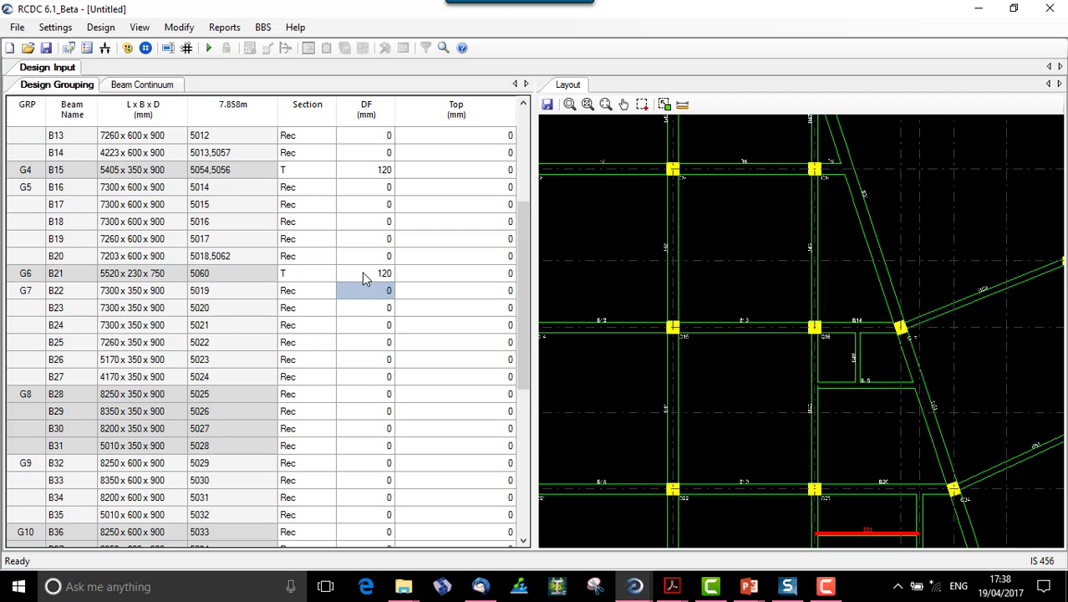
Set the flange depth (DF) of T-section beams B48 and B49 to 120 mm each.
scroll(399, 441, "down", 3)
scroll(398, 441, "down", 3)
left_click(392, 412)
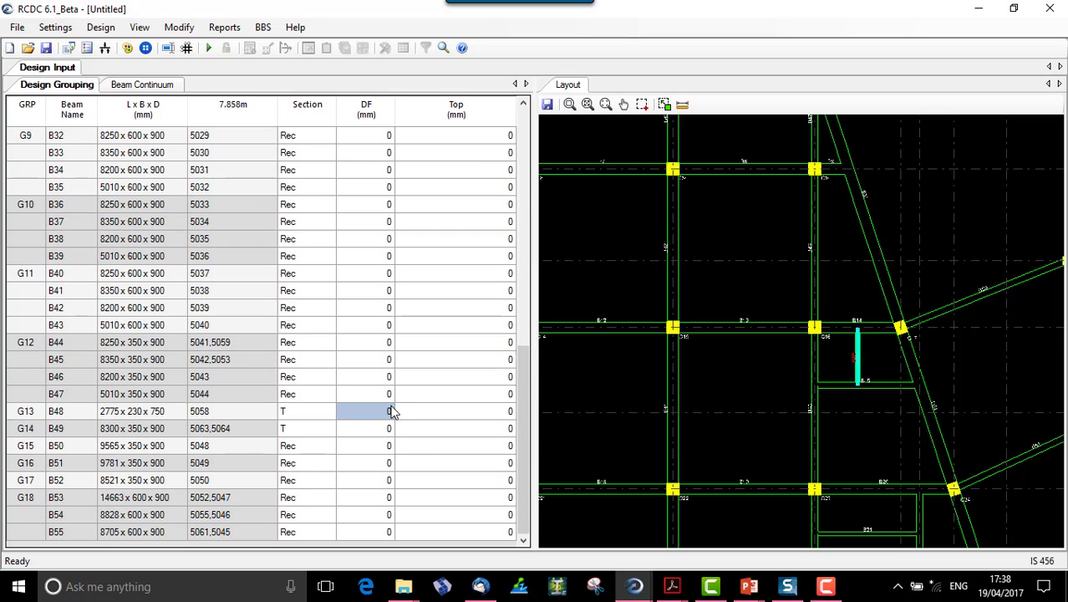
type("120")
key("Return")
type("120")
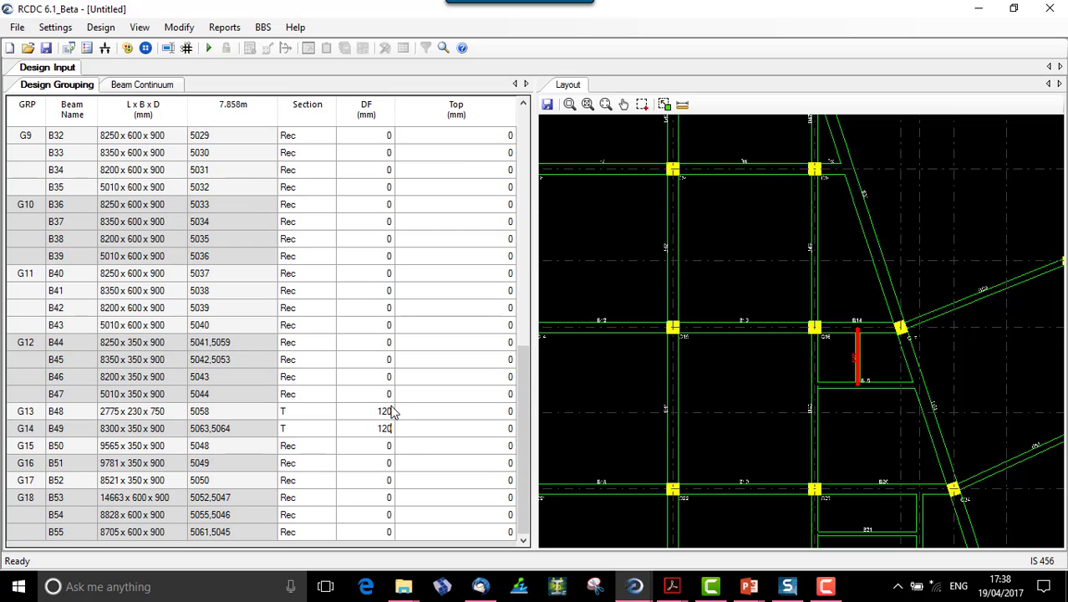
key("Return")
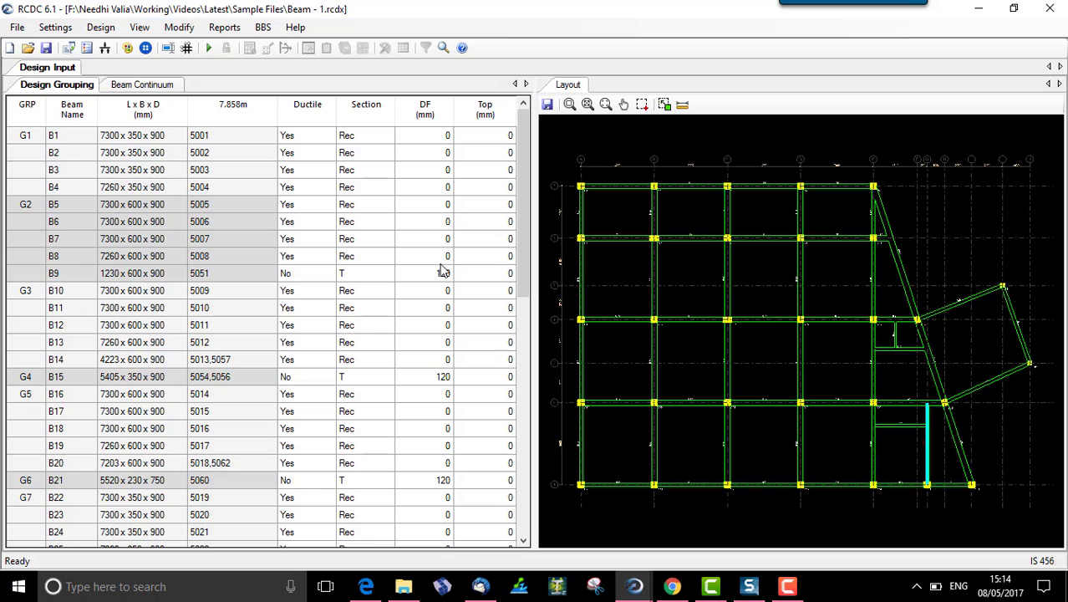
Import the slab data from "rcdc slab design.rcdx" in the Videos > Latest > Sample Files folder.
left_click(17, 27)
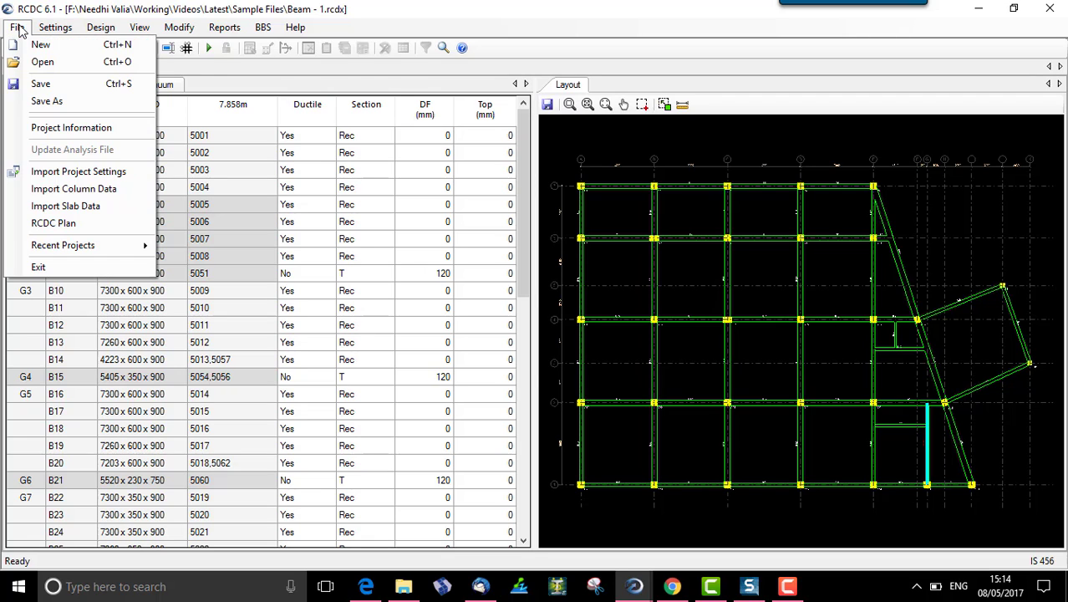
left_click(41, 206)
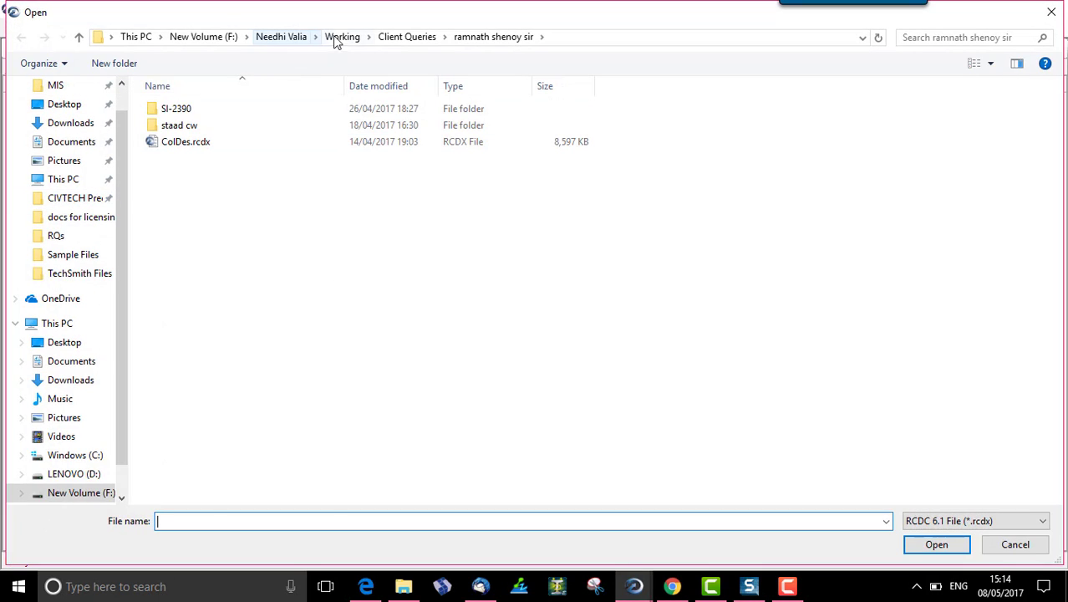
left_click(339, 37)
double_click(198, 322)
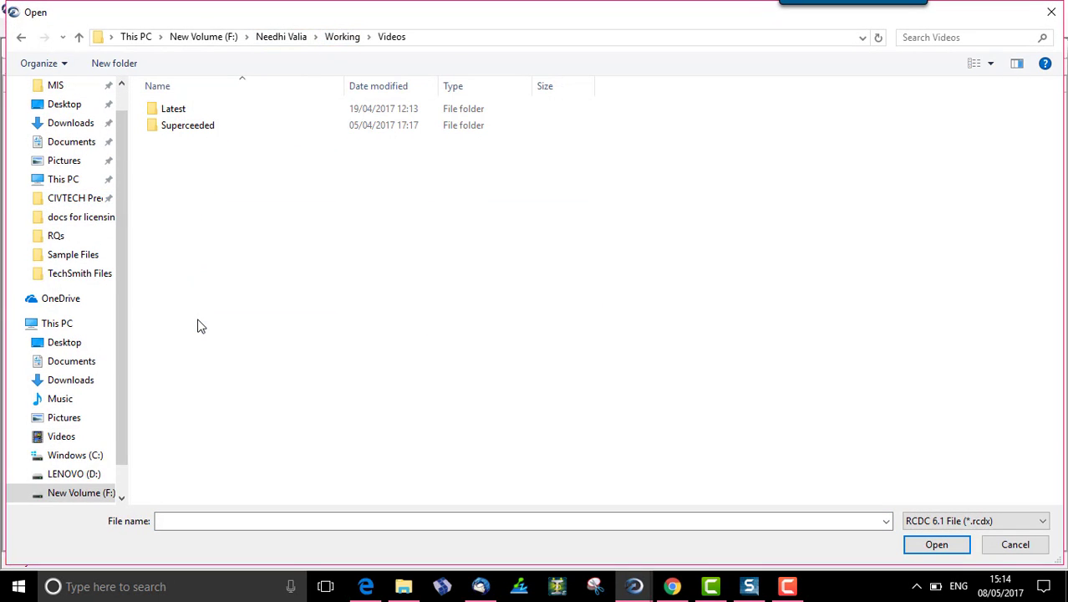
double_click(186, 111)
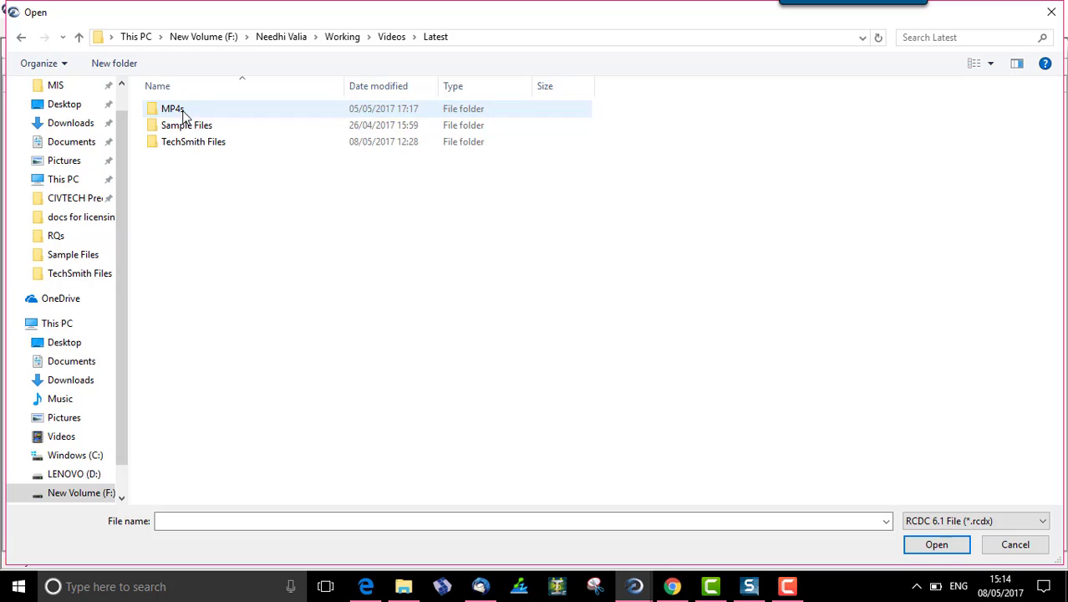
double_click(183, 129)
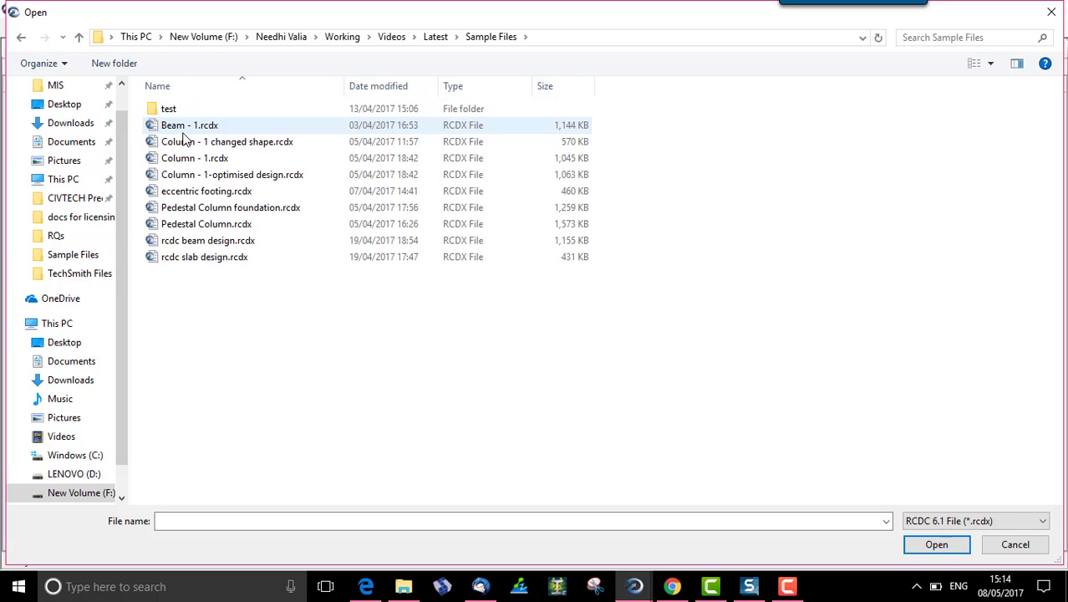
double_click(191, 260)
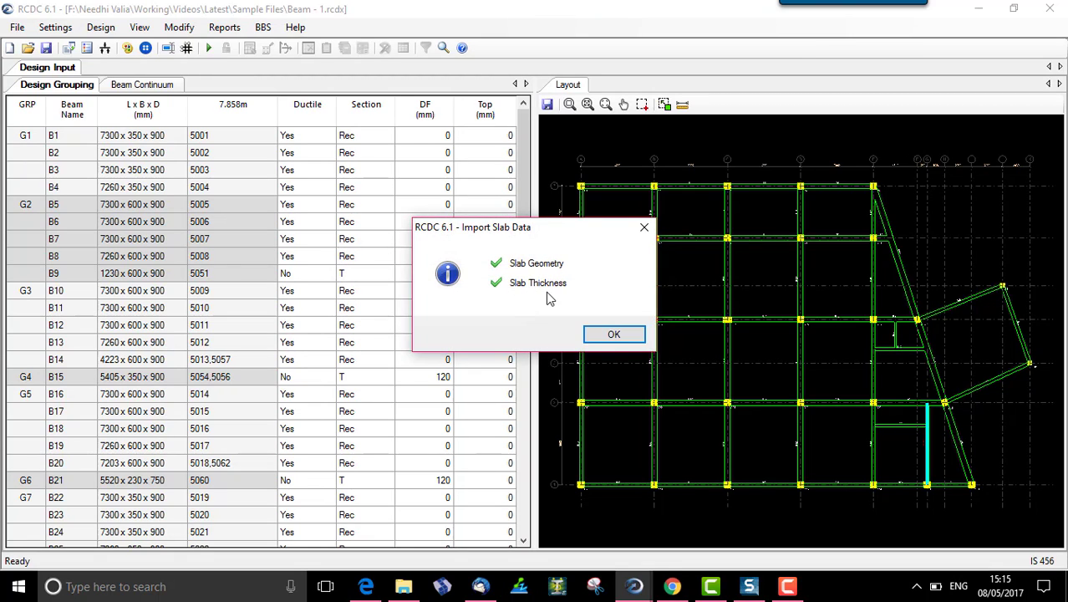
left_click(611, 334)
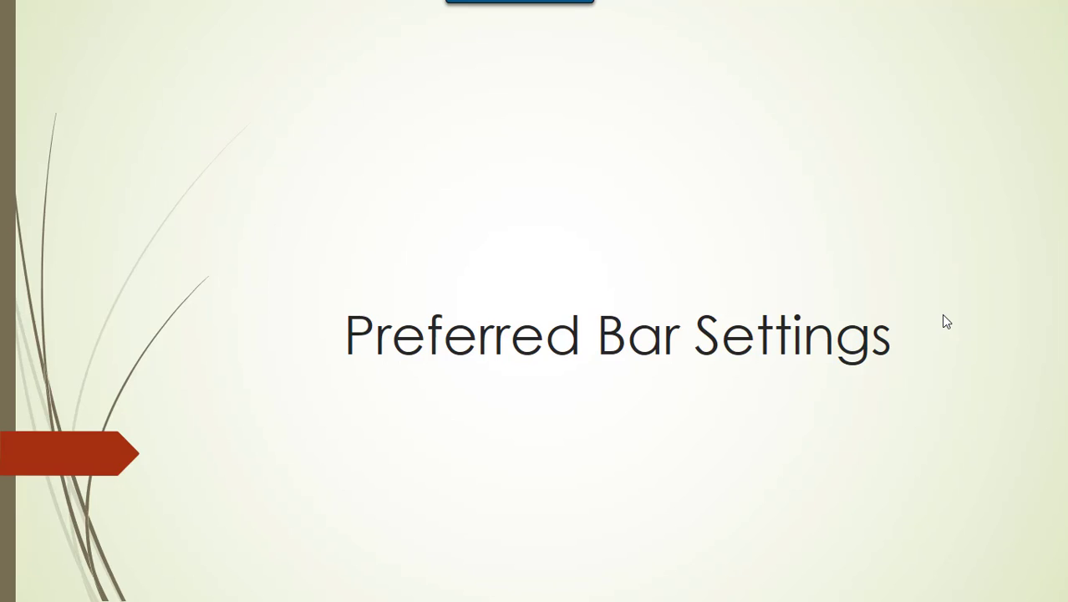
Switch from the slide show to RCDC and open the preferred bar spacing settings.
key("alt+Tab")
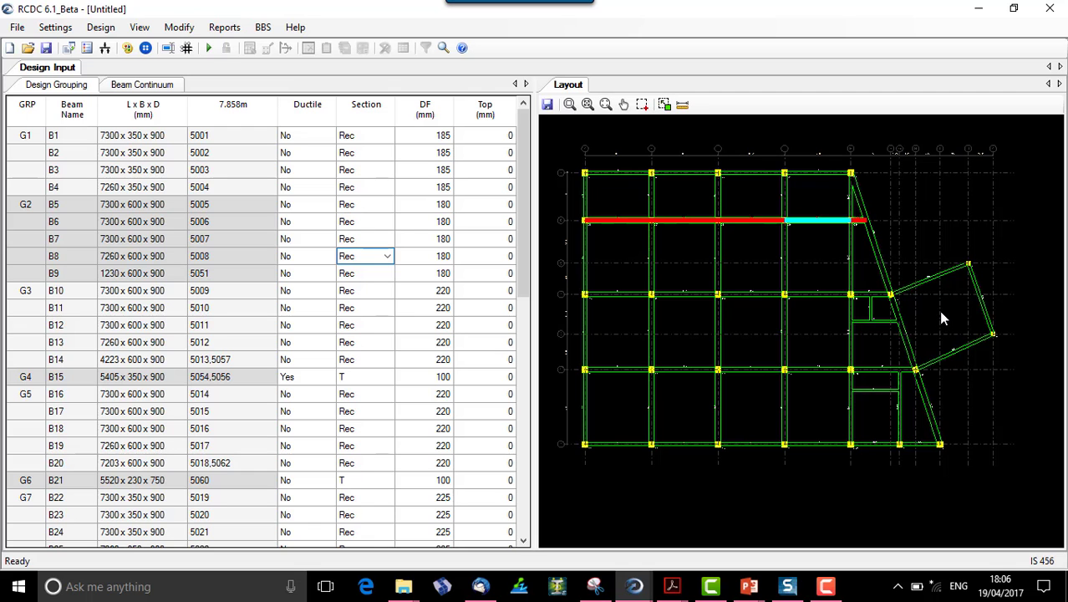
left_click(71, 31)
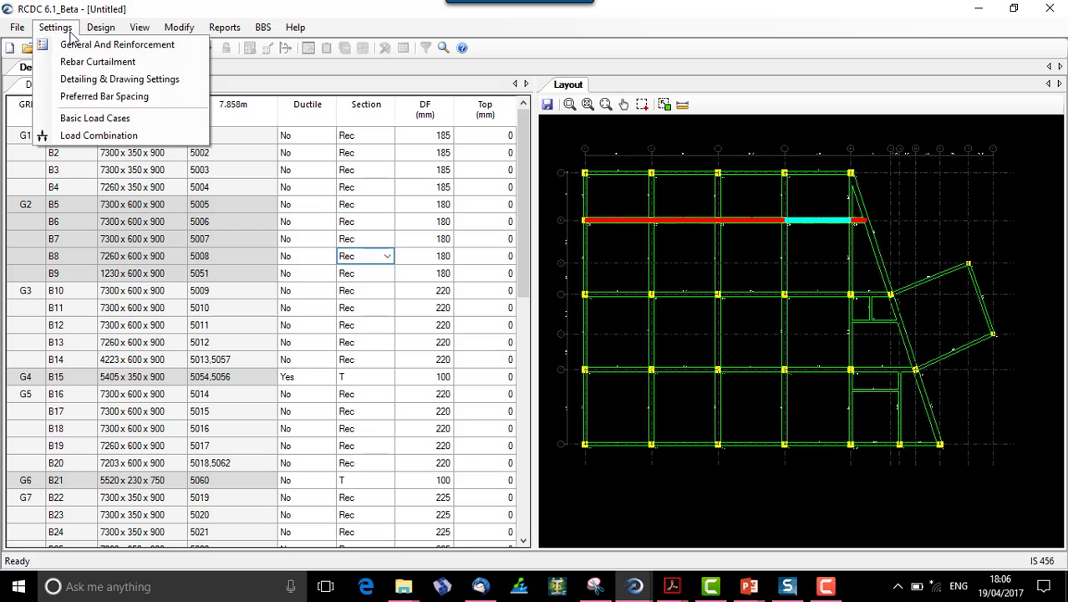
left_click(87, 99)
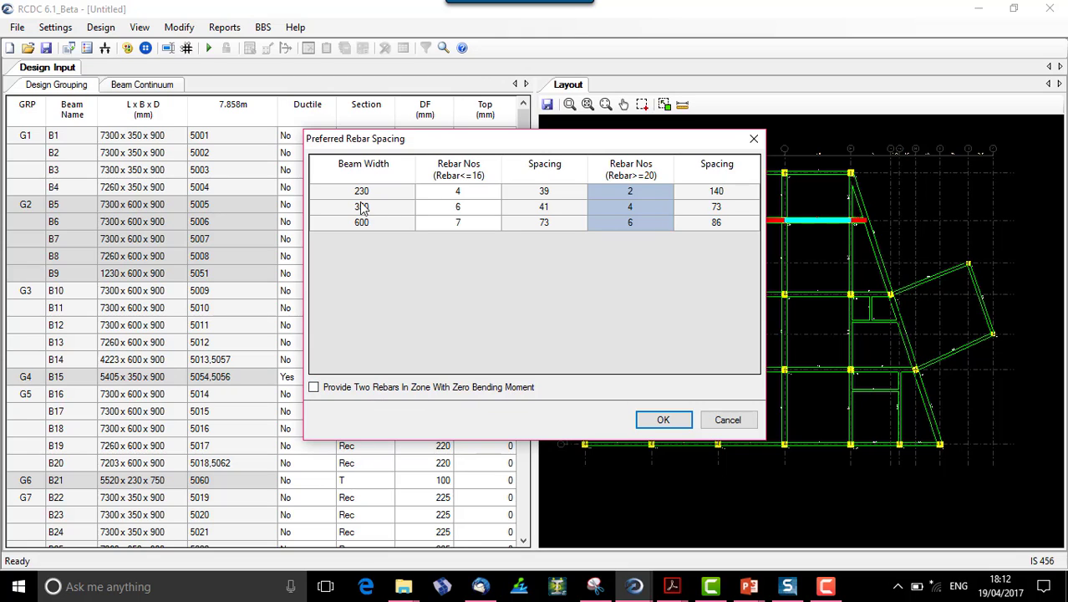
Examine the rebar numbers and spacings for each beam width, for bars up to 16 mm and for 20 mm and larger.
left_click(457, 193)
left_click_drag(458, 193, 454, 236)
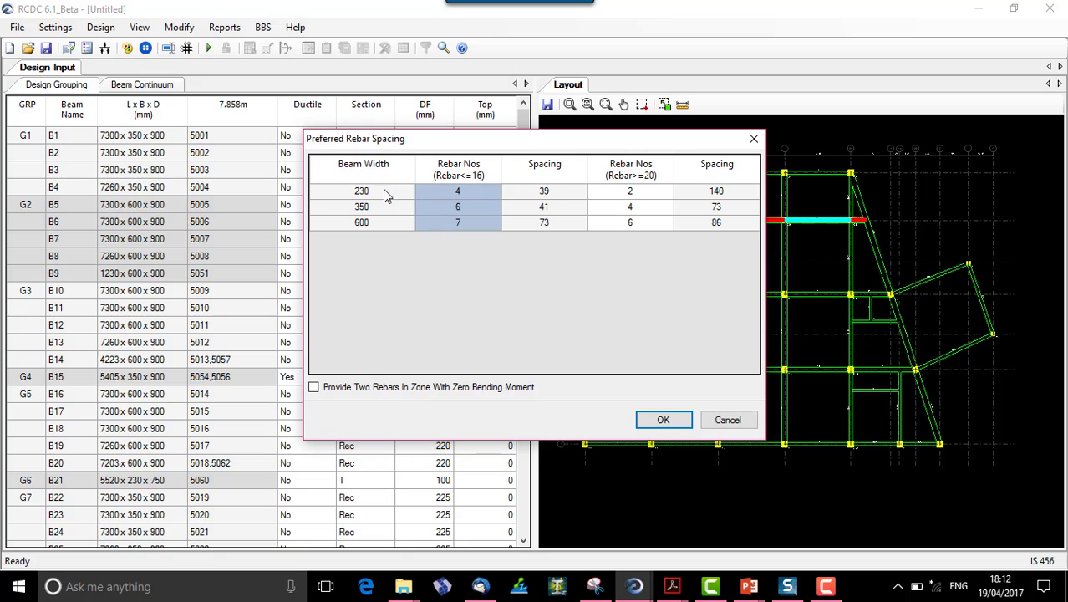
left_click_drag(446, 196, 435, 227)
left_click_drag(376, 191, 374, 224)
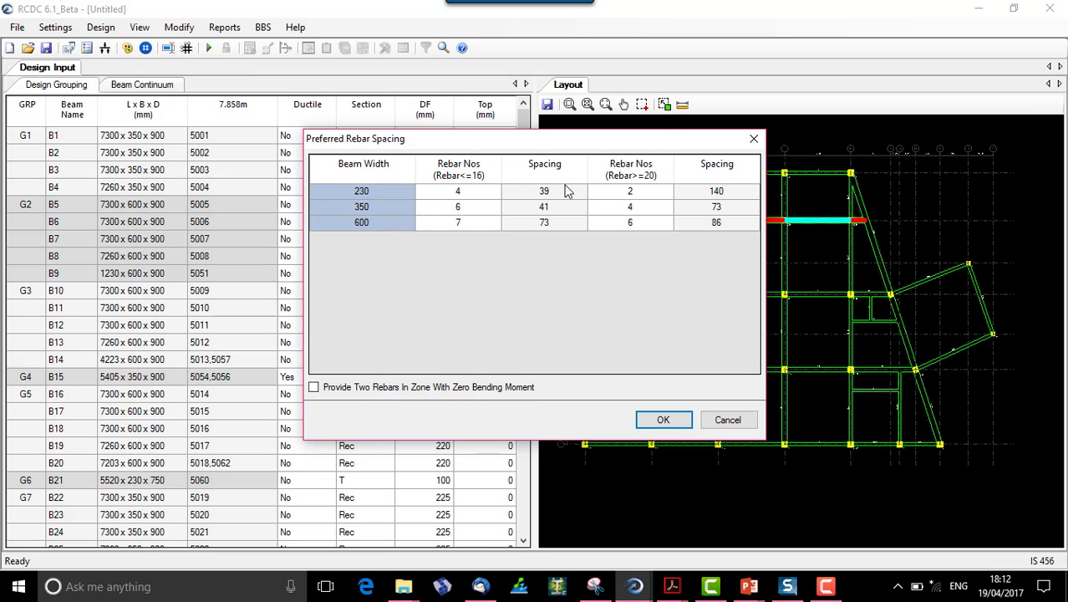
left_click_drag(565, 191, 560, 226)
left_click(401, 191)
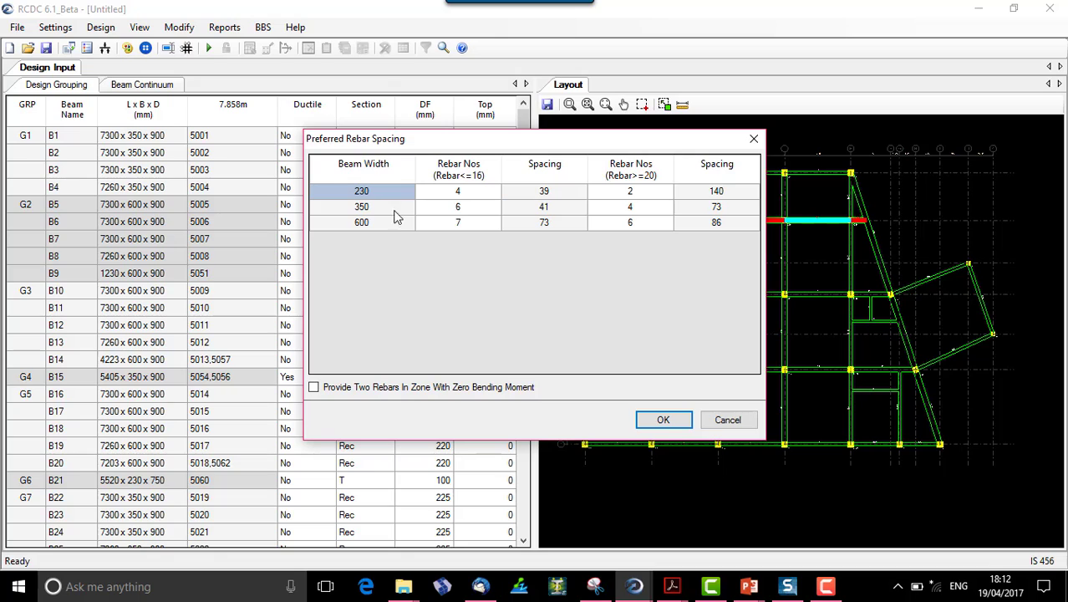
left_click_drag(396, 216, 396, 233)
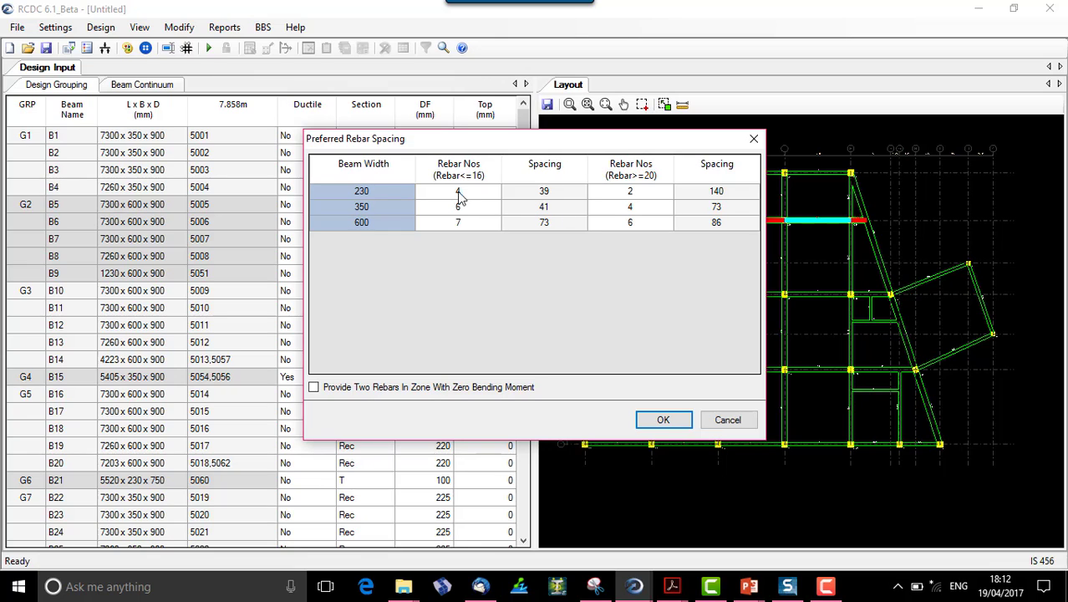
left_click_drag(476, 192, 551, 228)
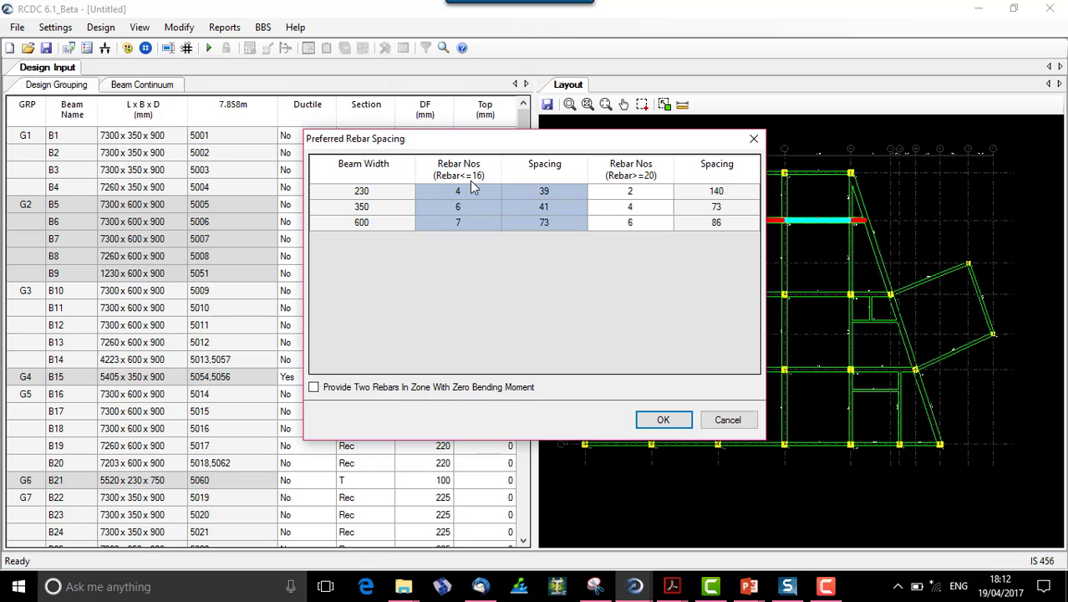
left_click_drag(633, 192, 726, 237)
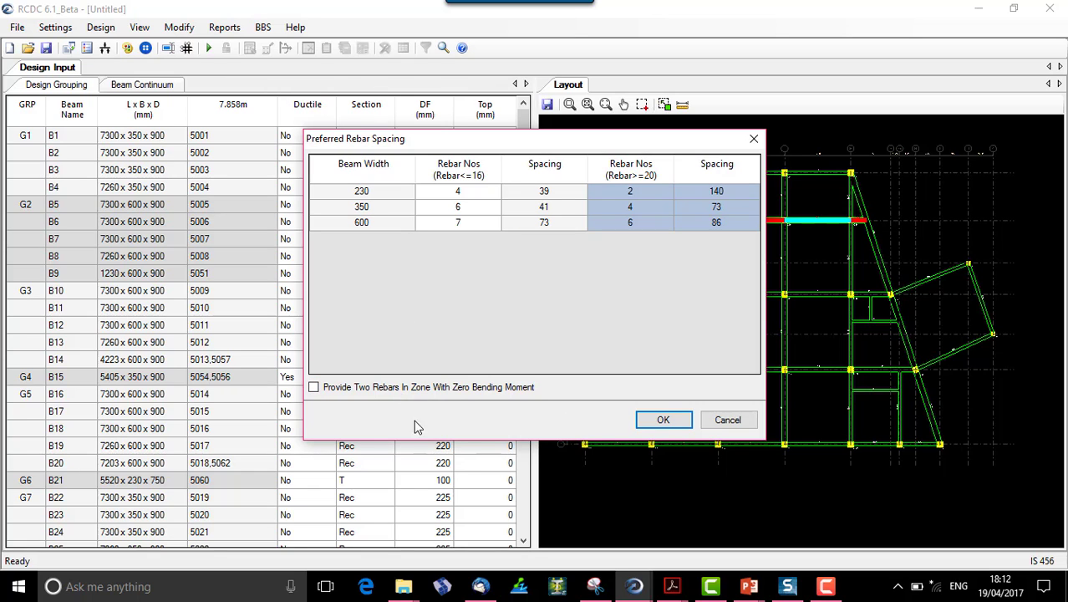
Enable two rebars in zones with zero bending moment, accept the preferred rebar spacing, and run the beam design.
left_click(397, 390)
left_click(666, 420)
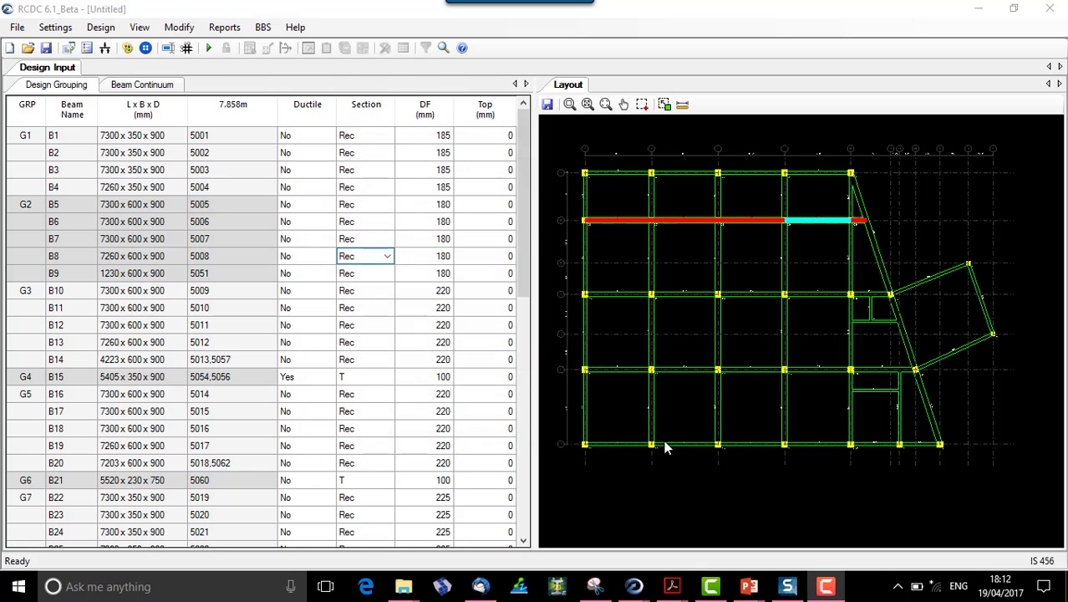
left_click(211, 48)
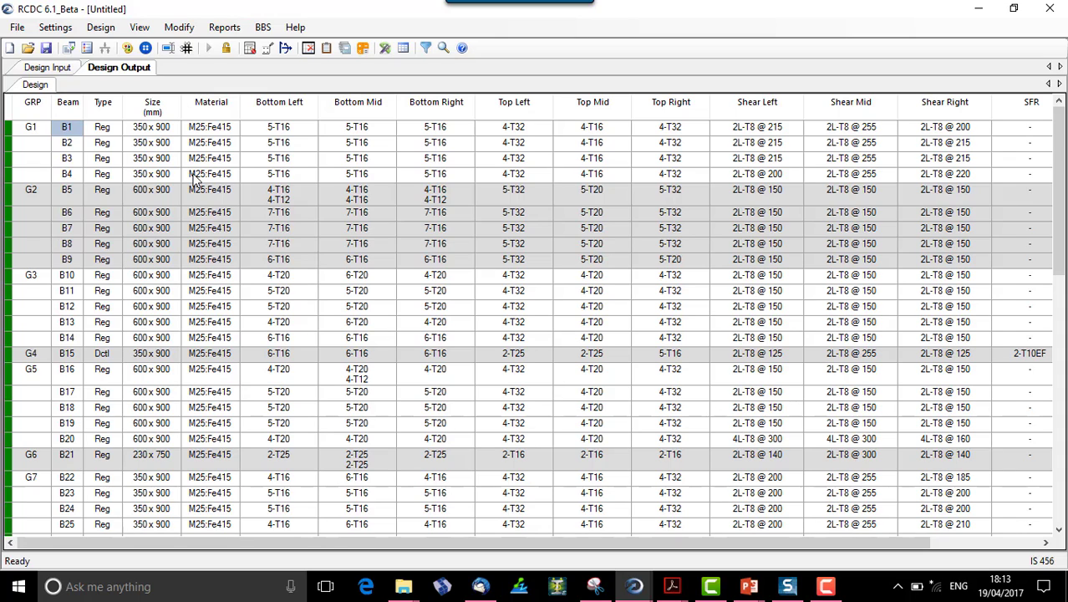
Generate the elevation and section drawing for beam B15 and inspect the reinforcement in its first cross-section.
left_click(224, 27)
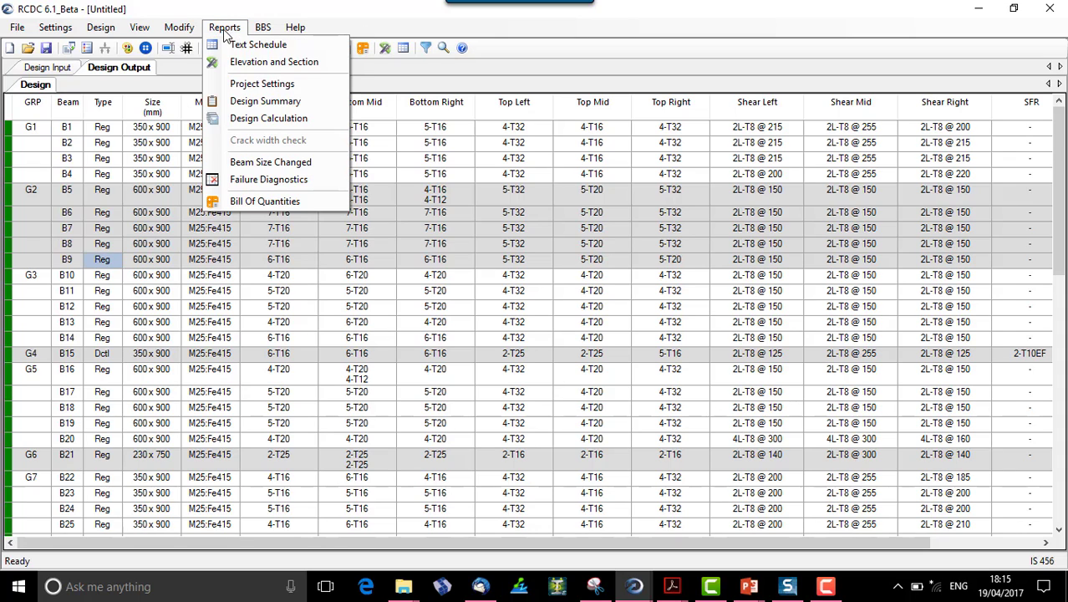
left_click(263, 67)
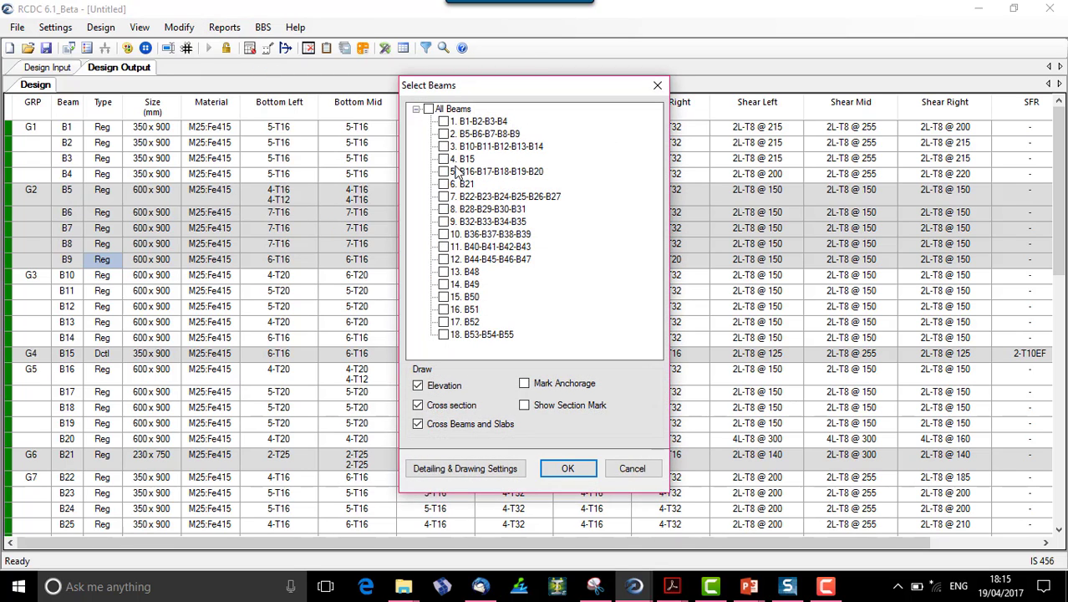
left_click(443, 159)
left_click(568, 469)
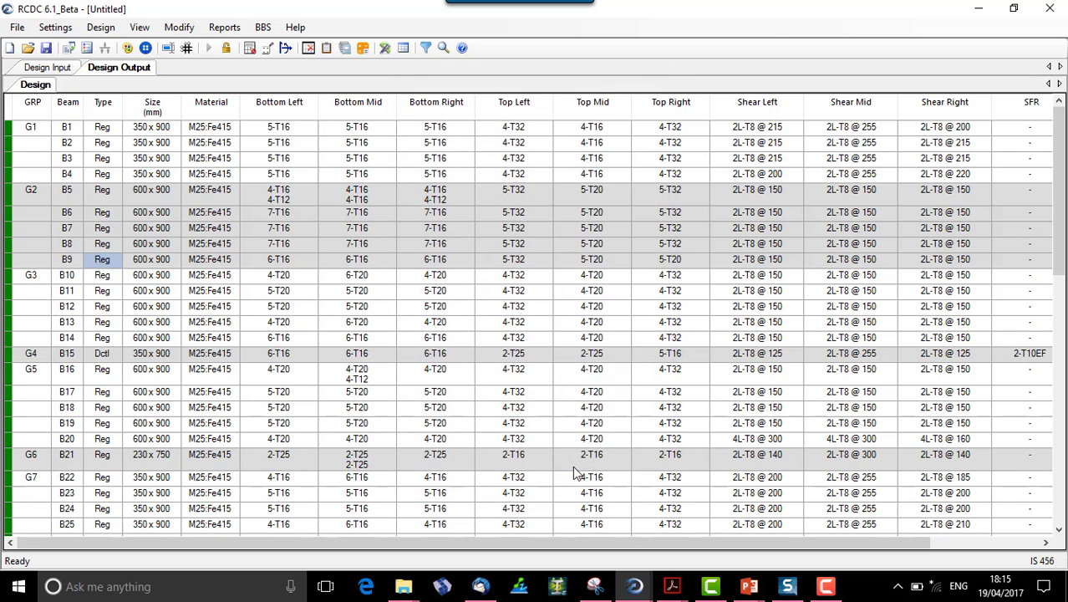
scroll(187, 435, "up", 3)
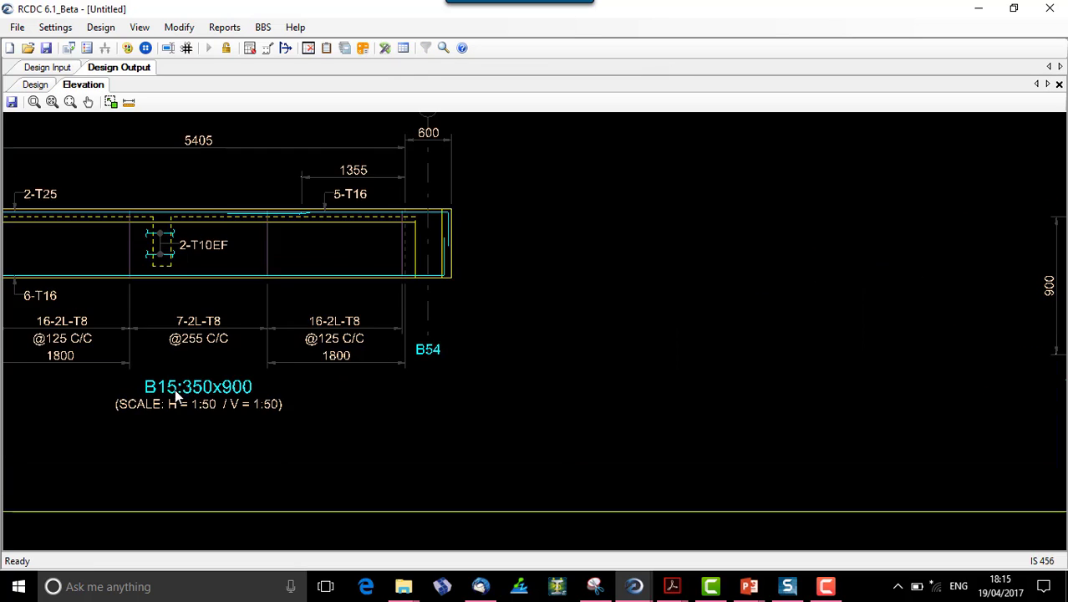
scroll(717, 341, "down", 3)
scroll(687, 406, "up", 4)
middle_click_drag(687, 406, 468, 405)
scroll(468, 404, "up", 1)
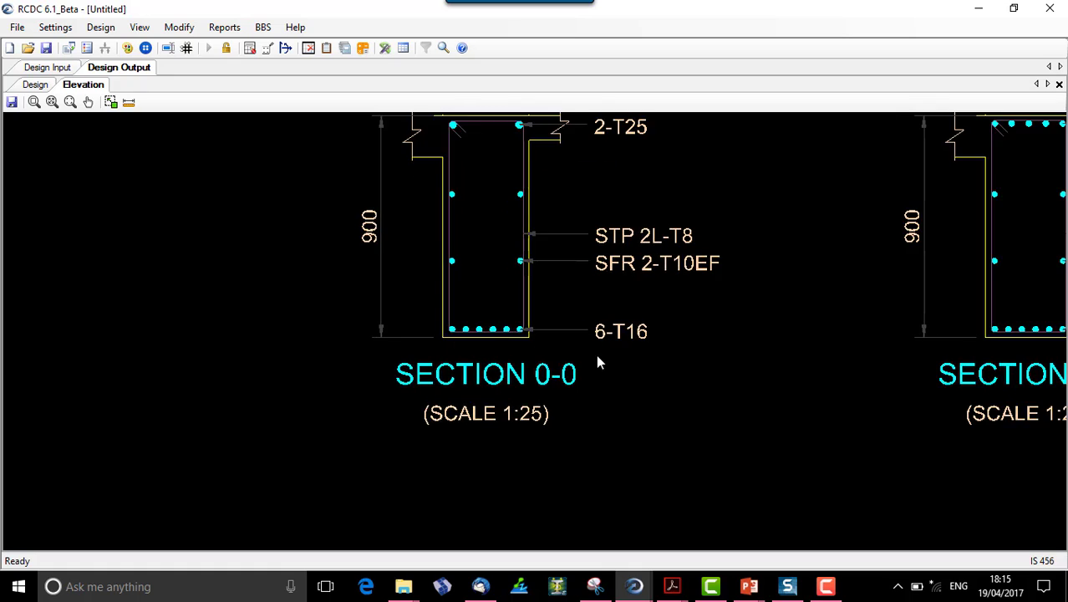
middle_click_drag(596, 362, 495, 422)
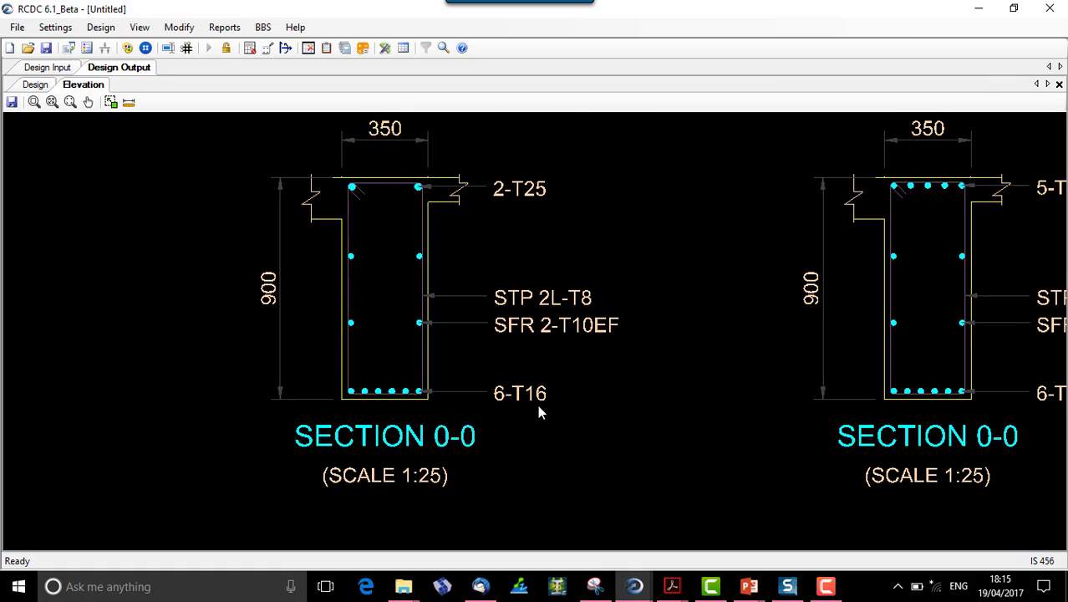
Review the preferred rebar numbers and spacings for the 230, 350 and 600 beam widths.
left_click(55, 29)
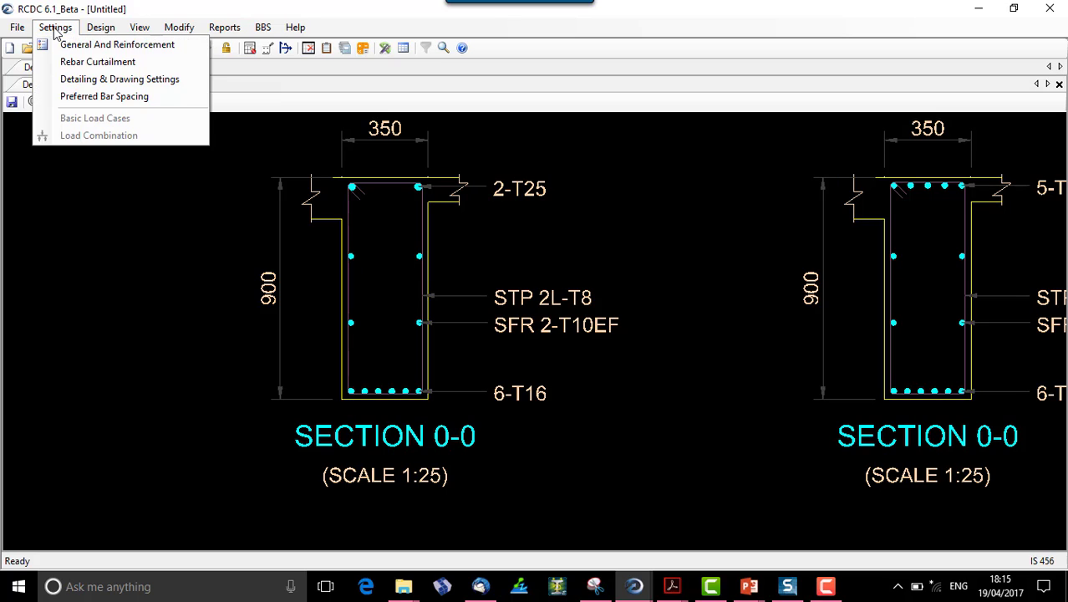
left_click(71, 97)
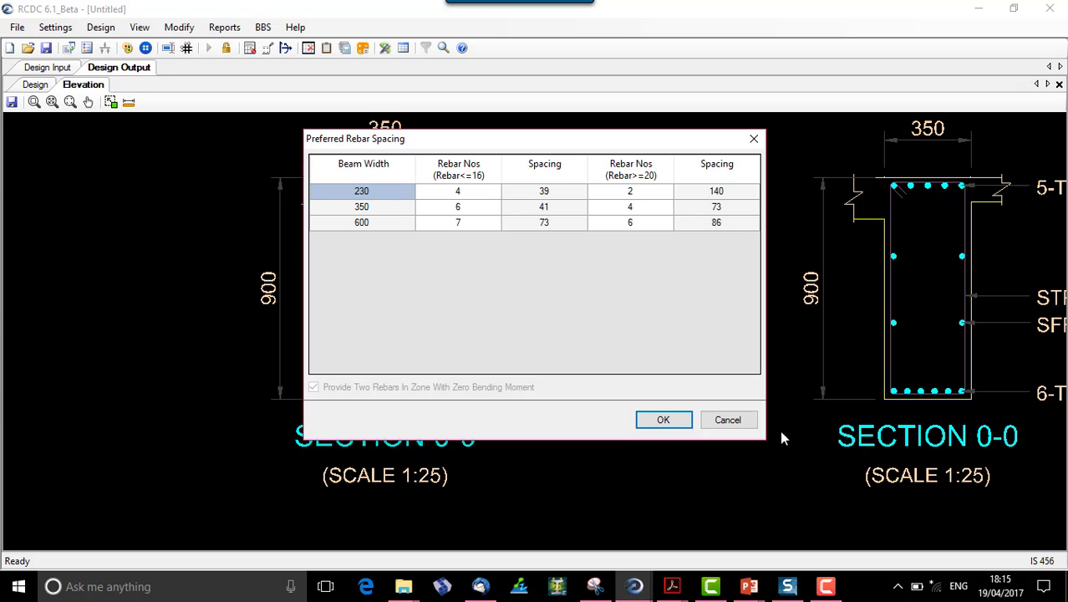
left_click(674, 421)
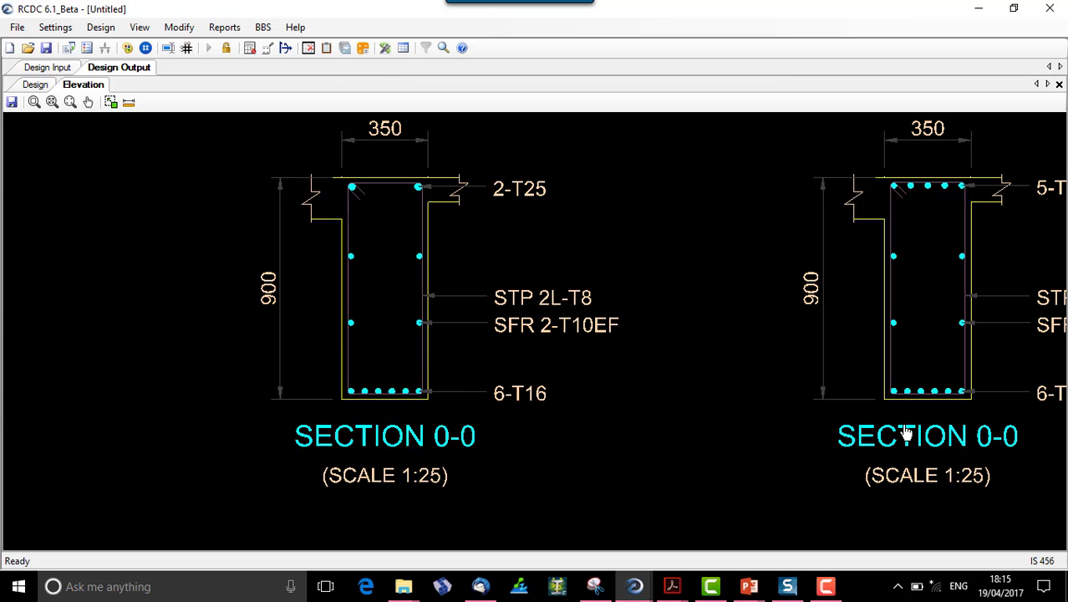
Inspect beam B15's second cross-section and show the complete drawing with the elevation and both sections.
middle_click_drag(904, 432, 618, 418)
scroll(621, 418, "down", 2)
scroll(618, 423, "down", 2)
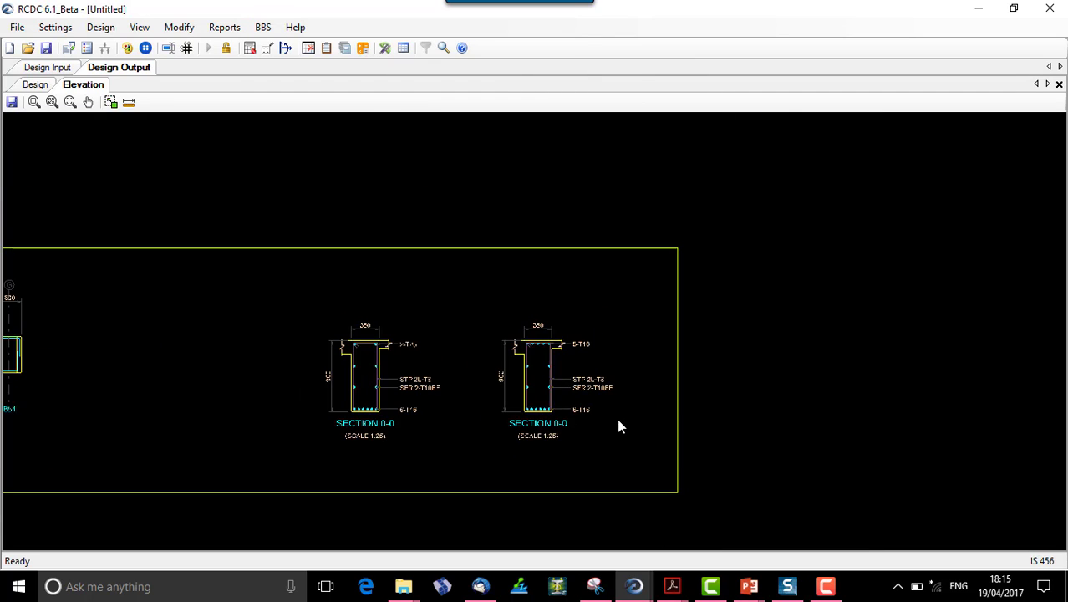
middle_click_drag(330, 425, 407, 415)
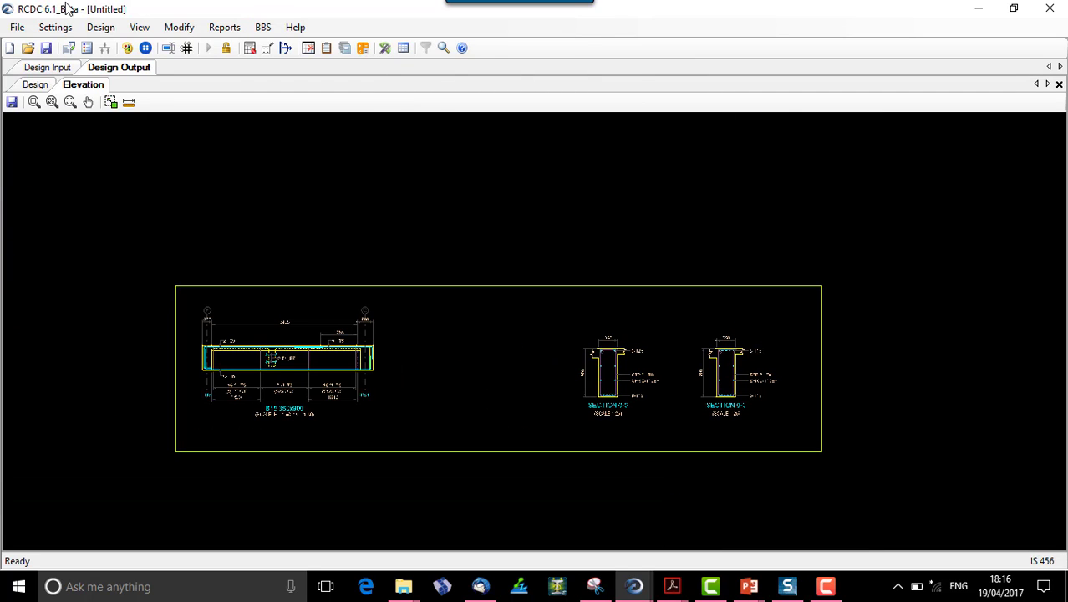
left_click(52, 102)
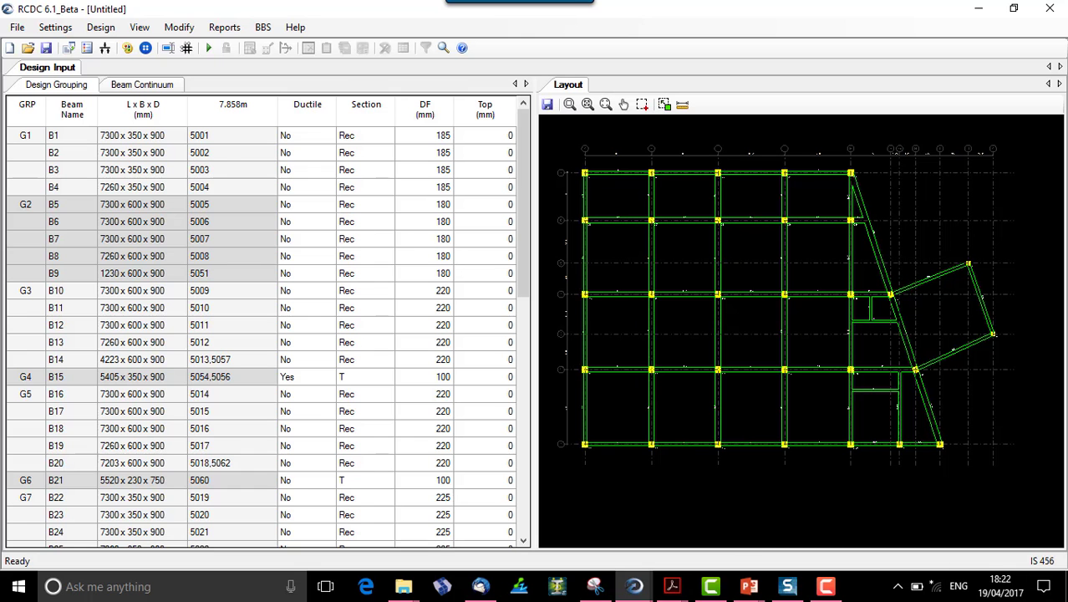
Set the top detailing style to Min Dia and the bottom detailing style to Max Dia in the general and reinforcement settings.
left_click(68, 31)
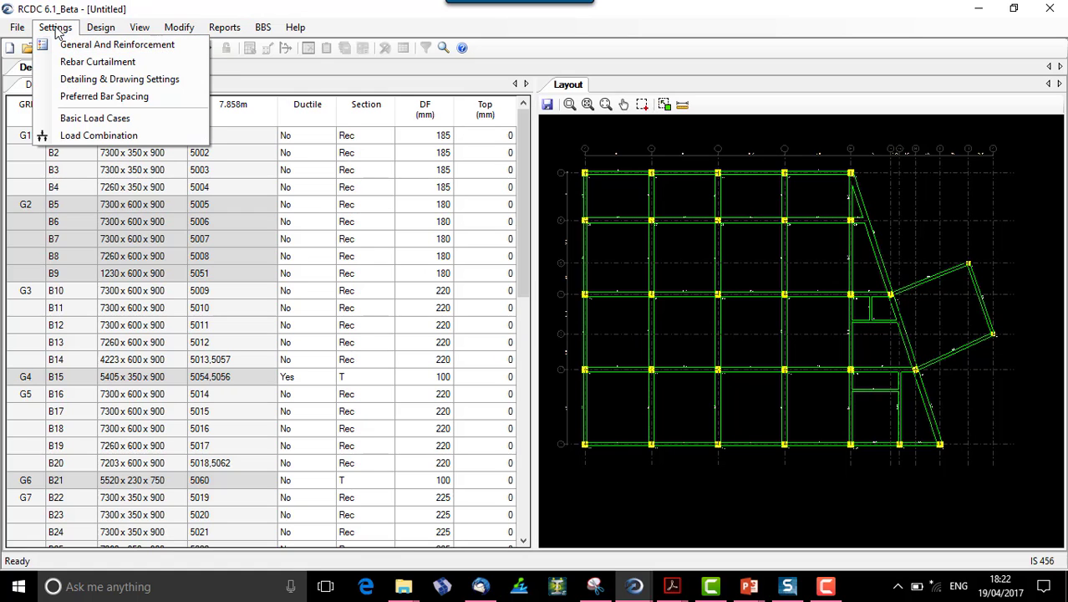
left_click(62, 46)
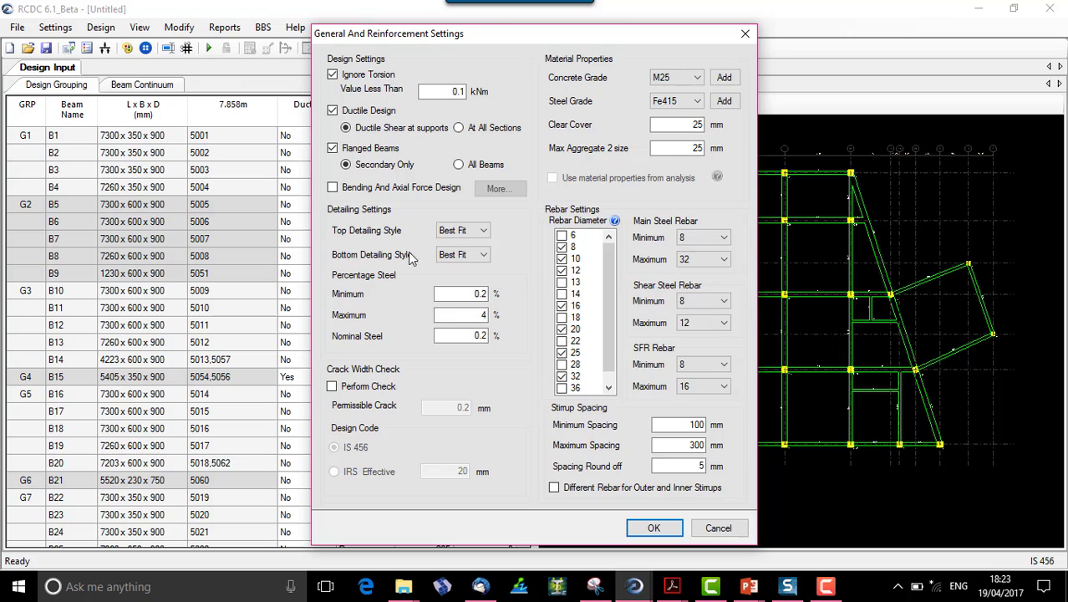
left_click(451, 233)
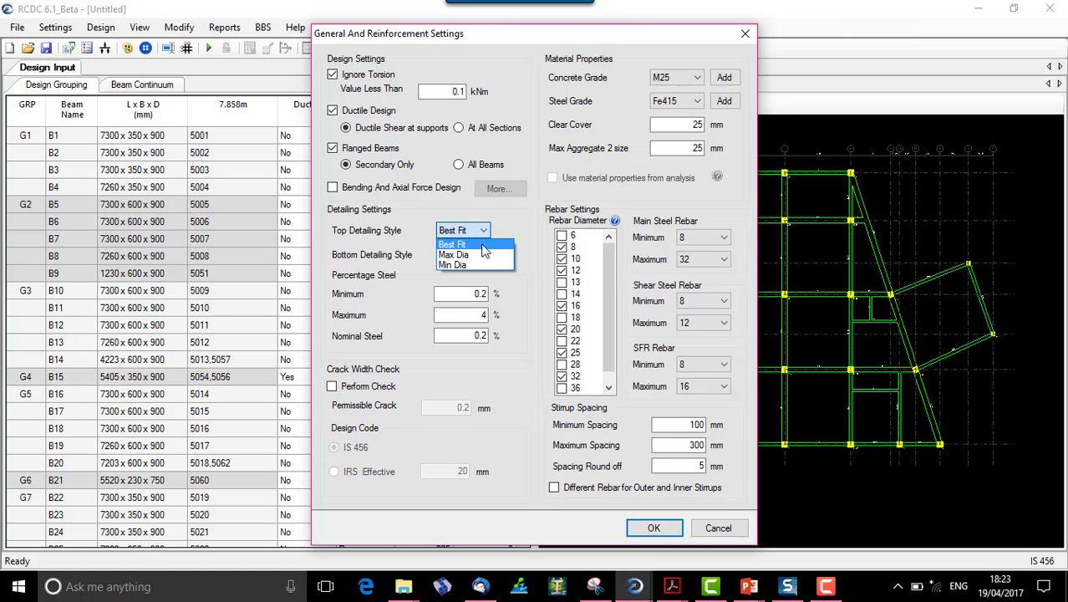
left_click(482, 265)
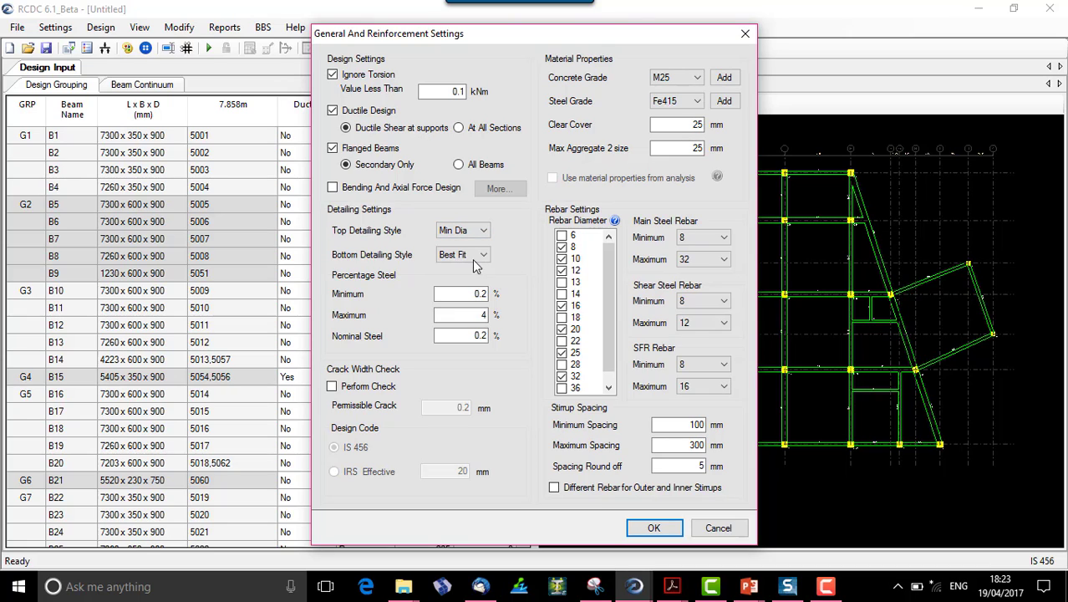
left_click(465, 257)
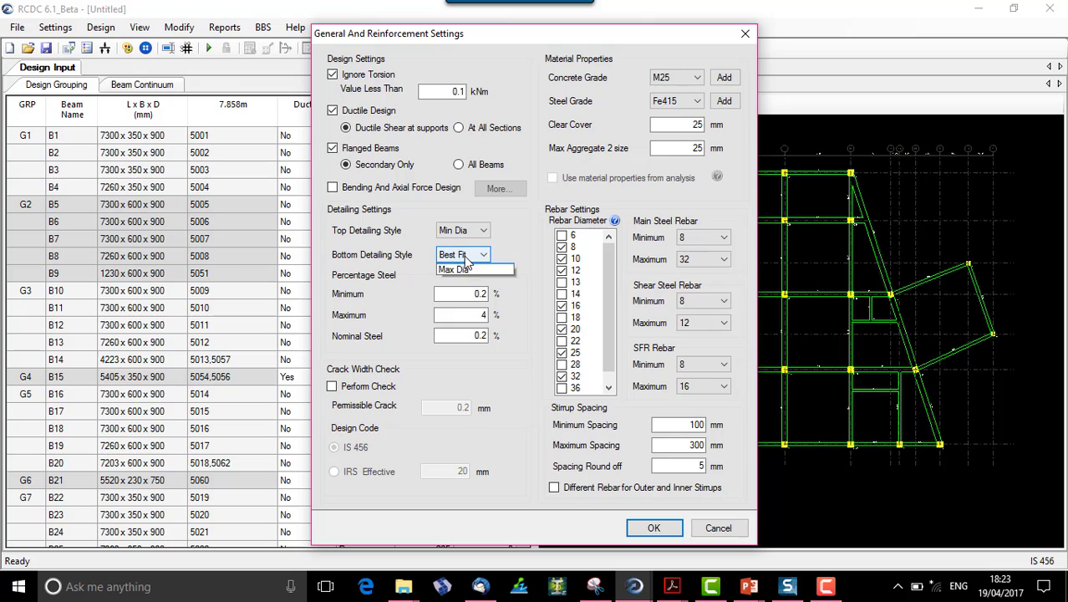
left_click(467, 280)
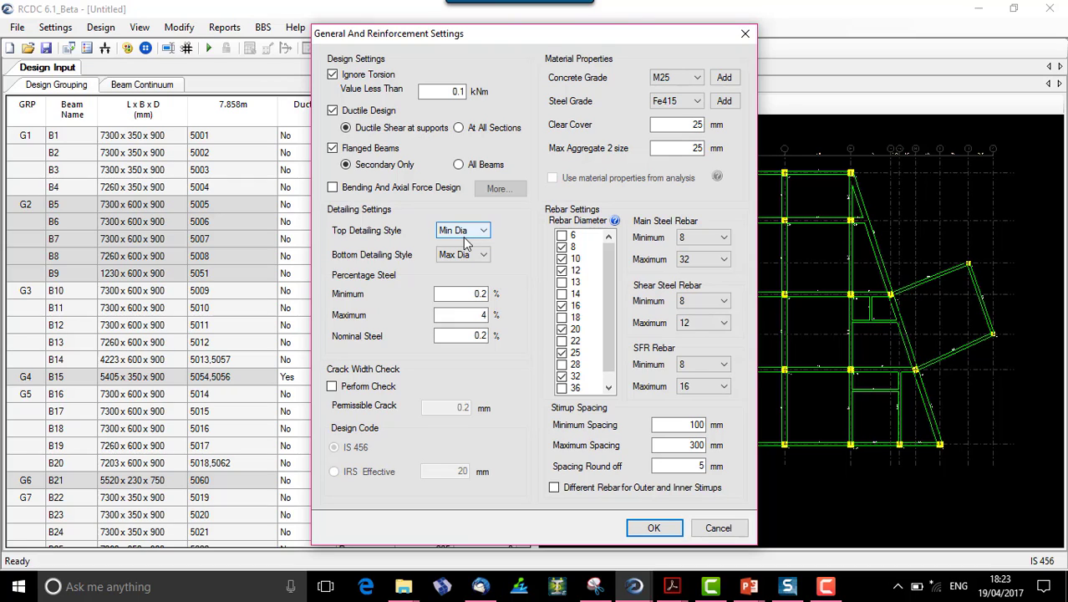
left_click(653, 532)
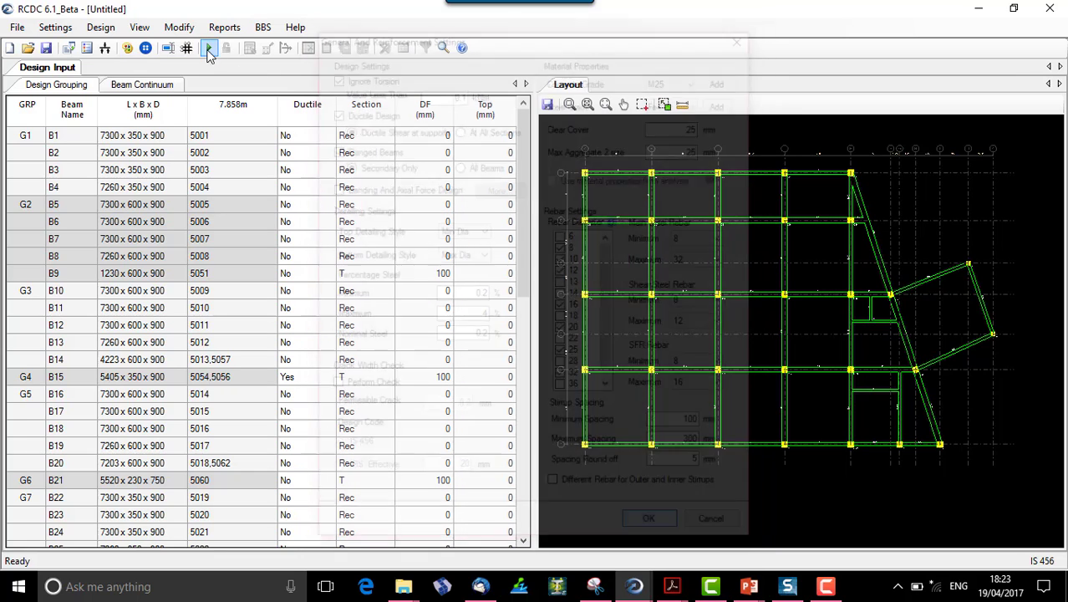
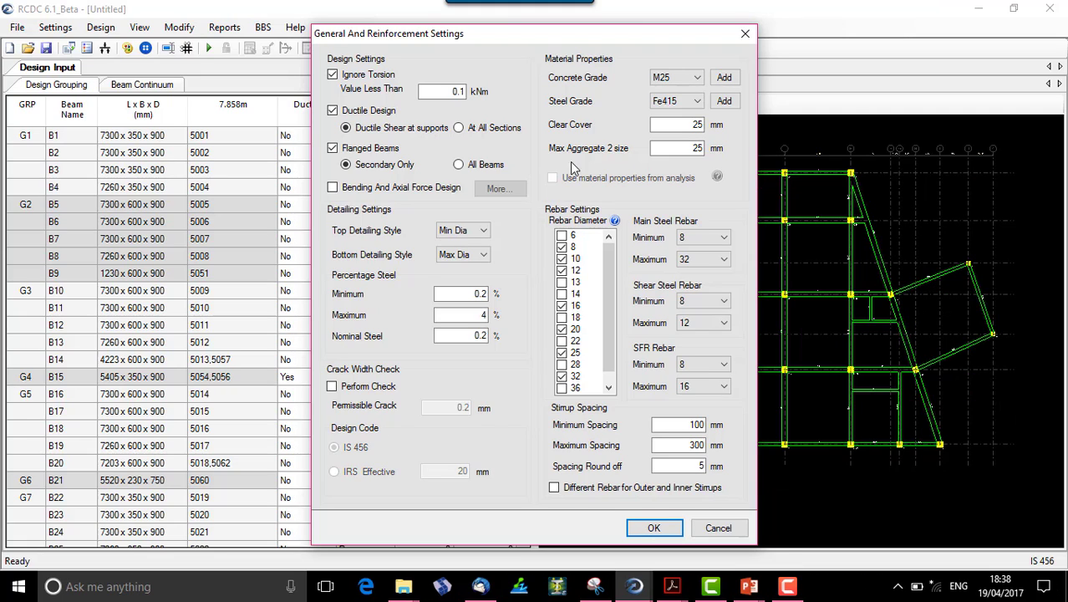
Enable bending and axial force design with one-side column support and all beams included, accept the settings, and run the autodesign.
left_click(333, 188)
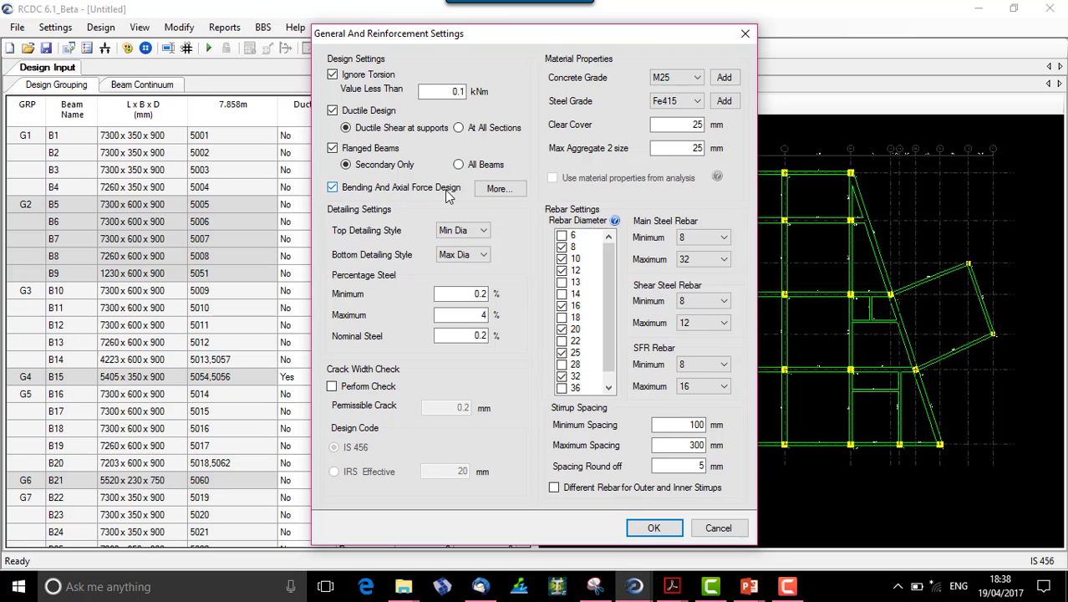
left_click(504, 189)
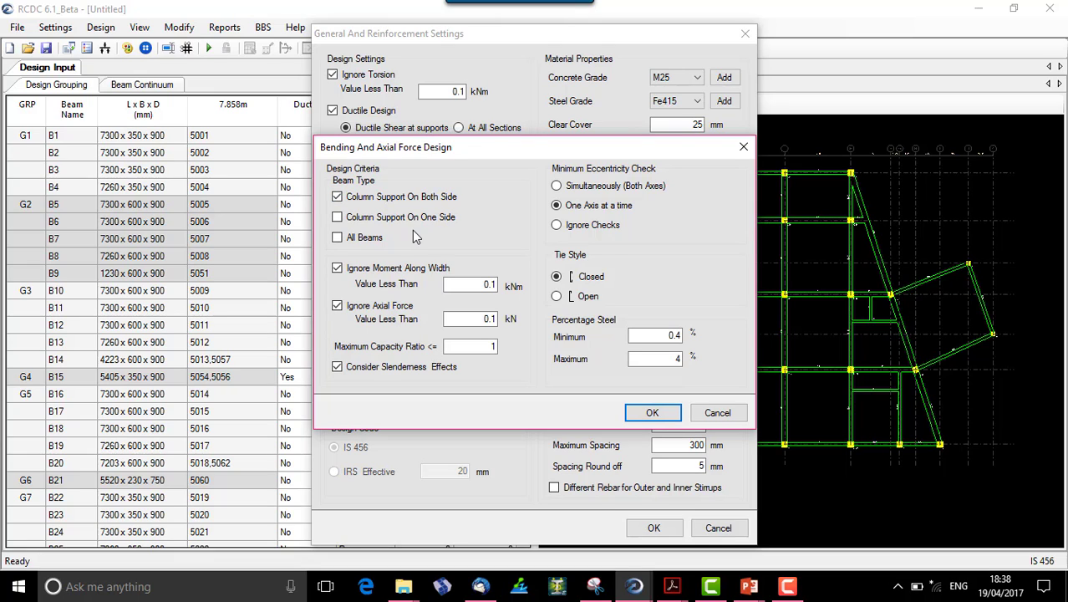
left_click(338, 217)
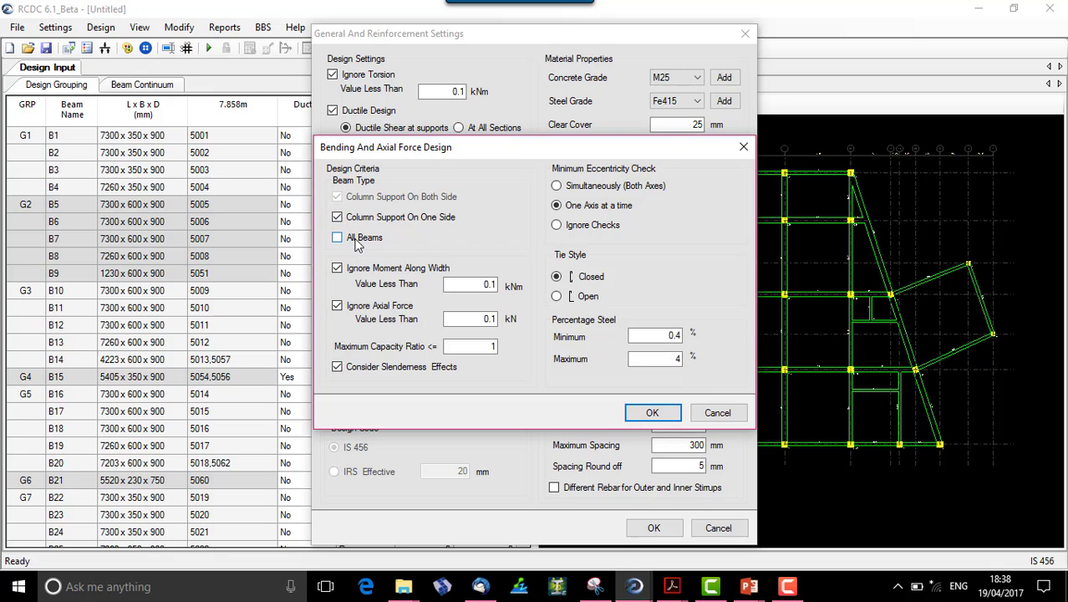
left_click(351, 239)
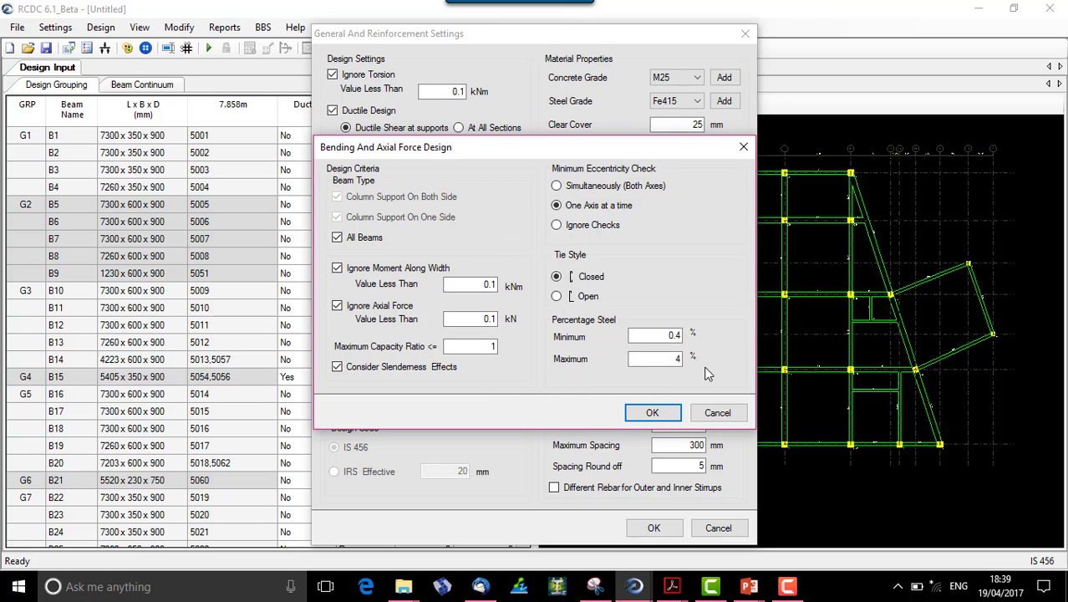
left_click(648, 411)
left_click(654, 527)
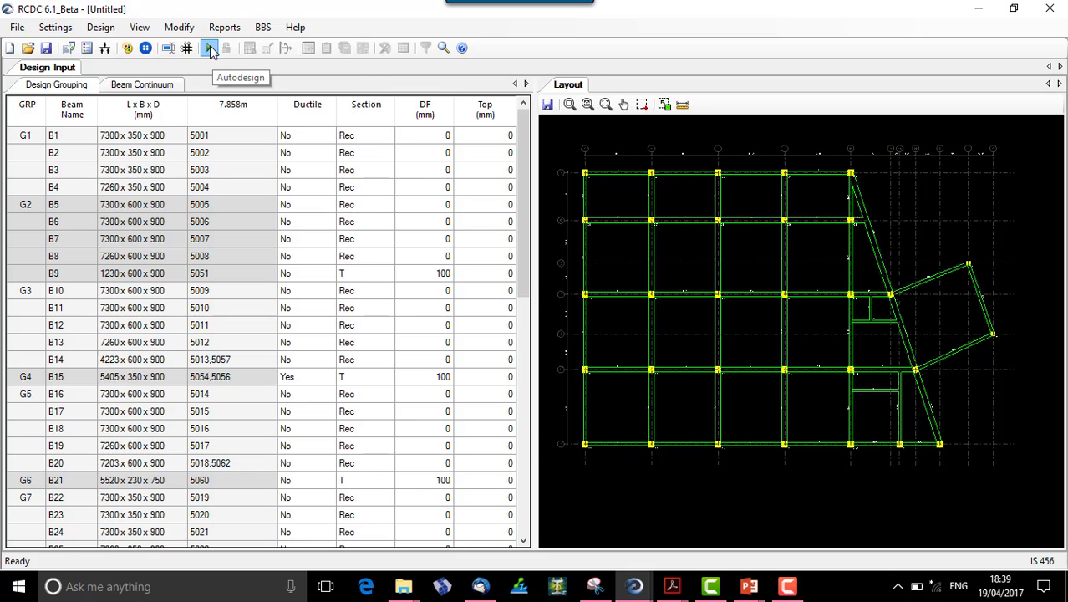
left_click(210, 48)
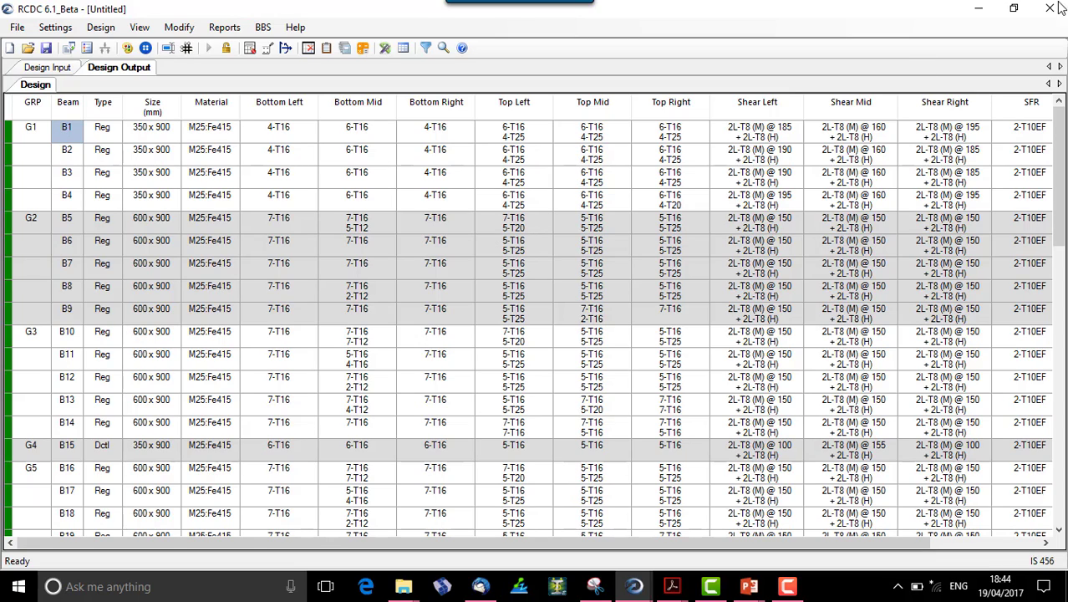
Generate the design calculation report for beam groups B1-B2-B3-B4 and B5-B6-B7-B8-B9.
left_click(222, 27)
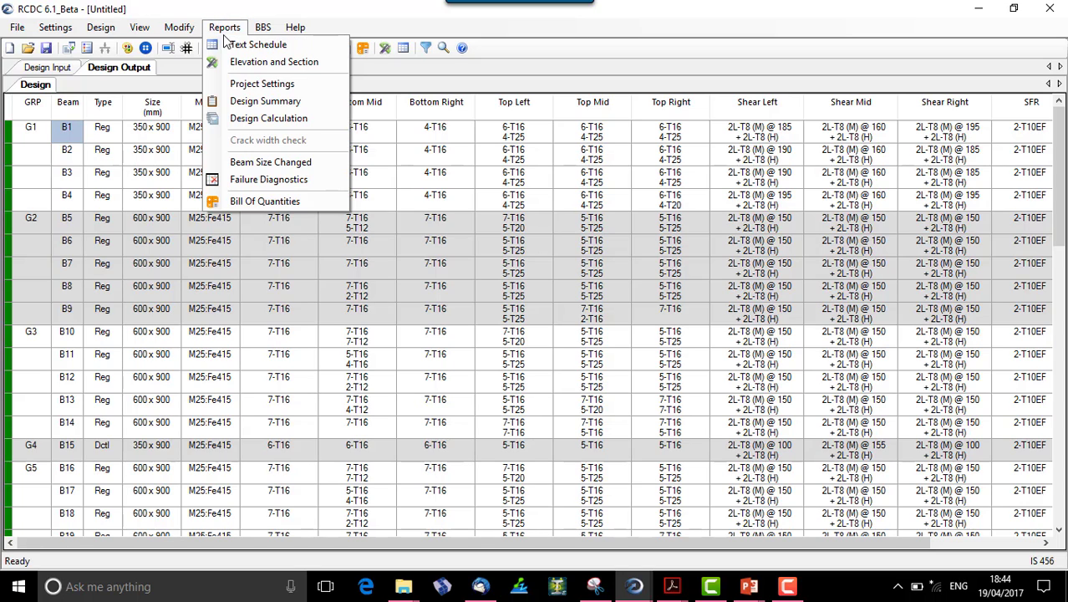
left_click(254, 118)
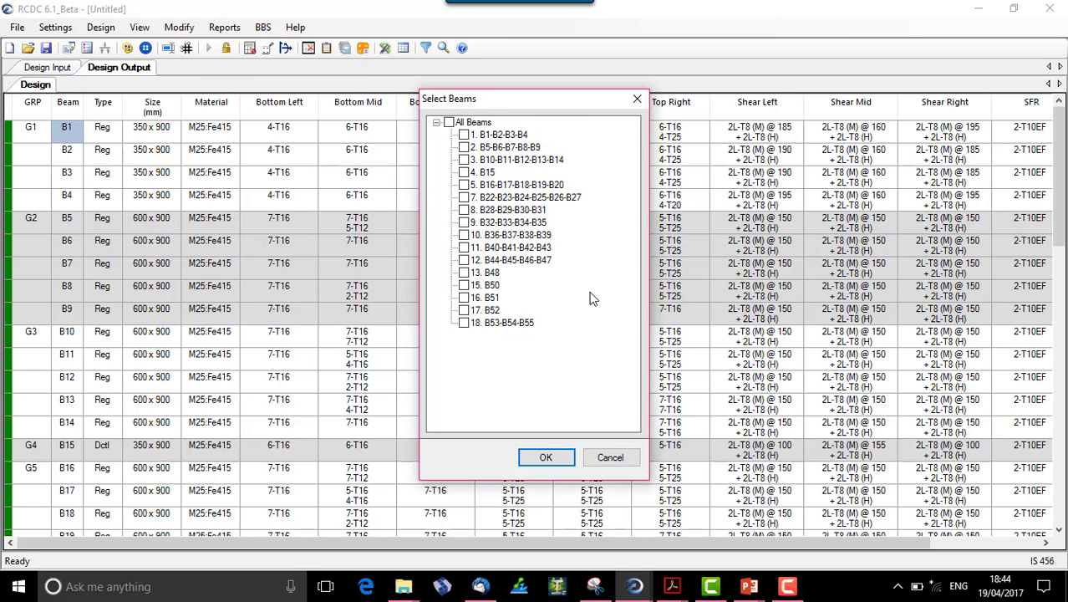
left_click(489, 135)
left_click(483, 147)
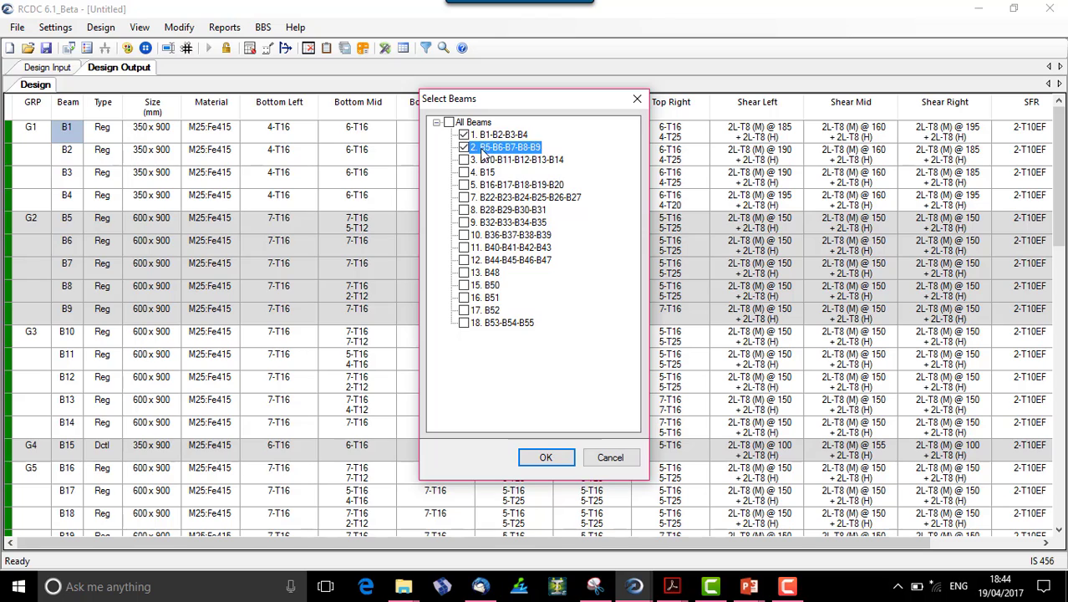
left_click(548, 454)
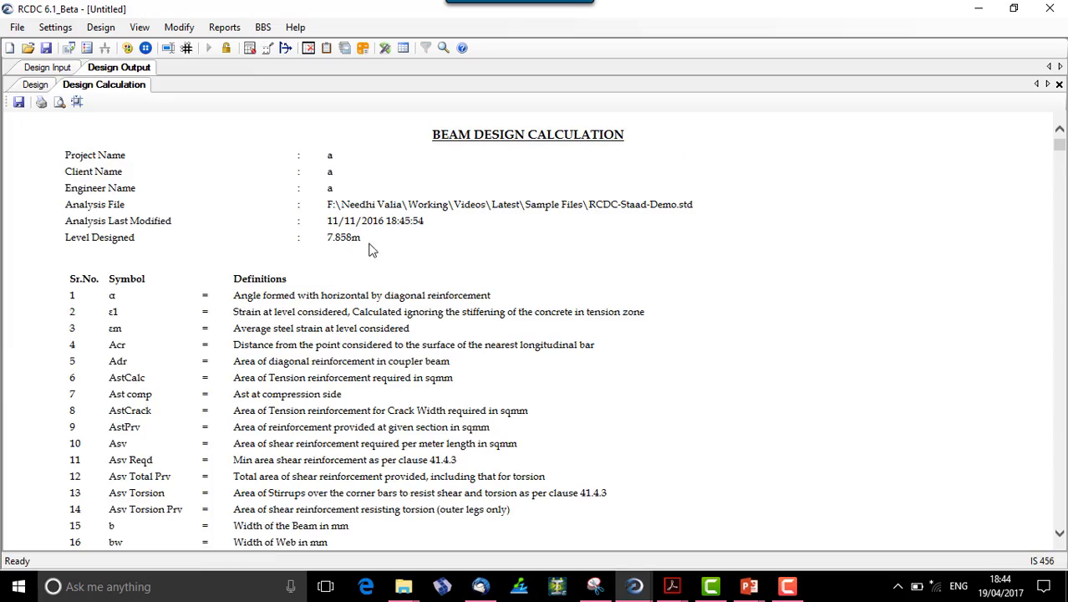
Examine beam B1's design data, the axial force and moment values under Check For Design, and the flexure design table.
scroll(449, 414, "down", 12)
scroll(445, 427, "down", 20)
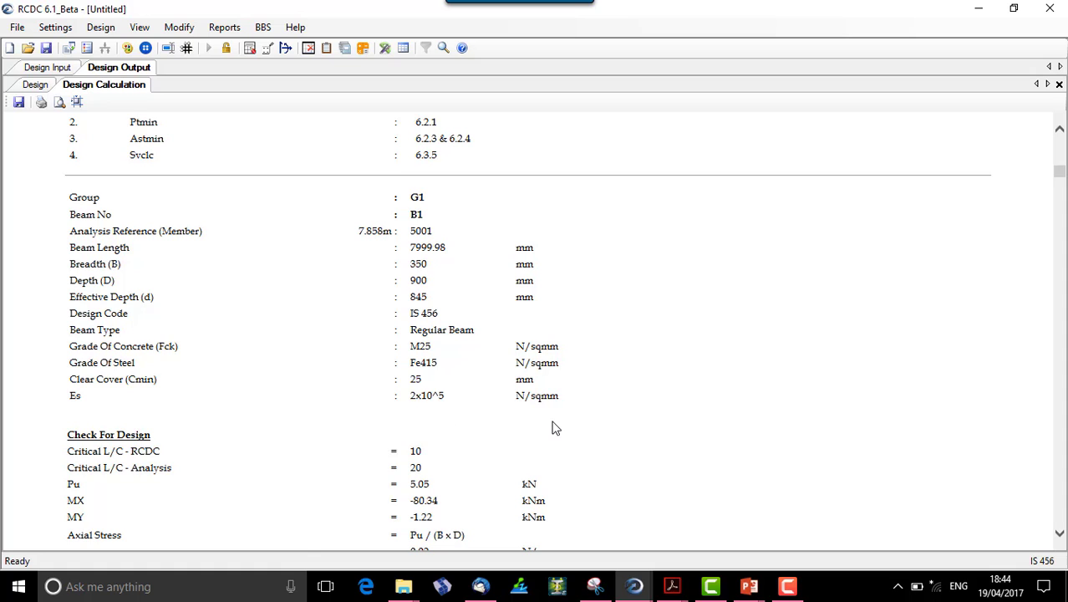
scroll(551, 426, "down", 5)
scroll(547, 425, "up", 6)
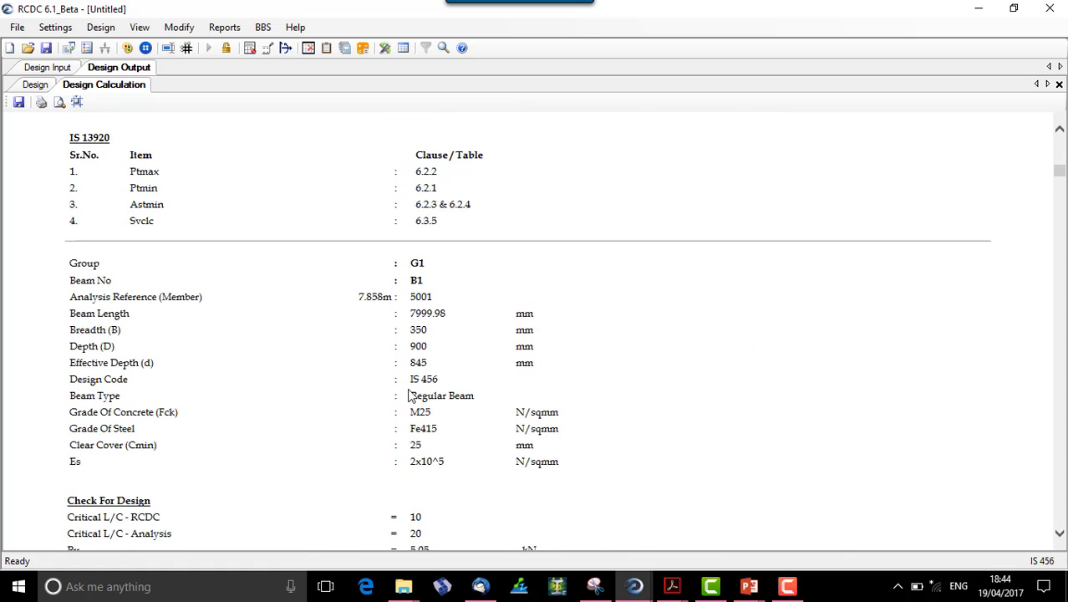
scroll(434, 380, "down", 3)
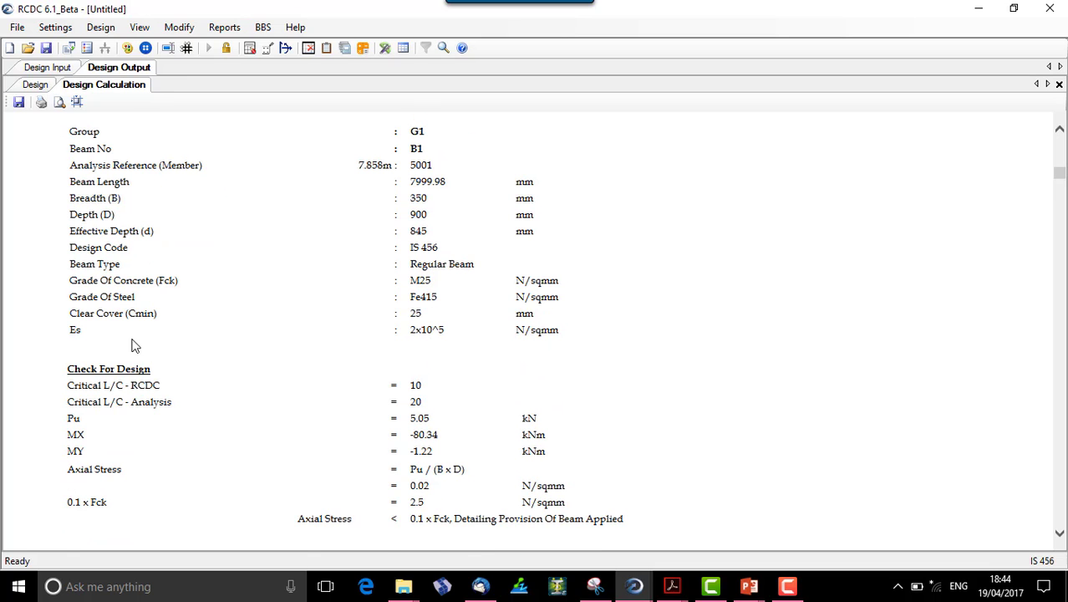
scroll(134, 344, "down", 1)
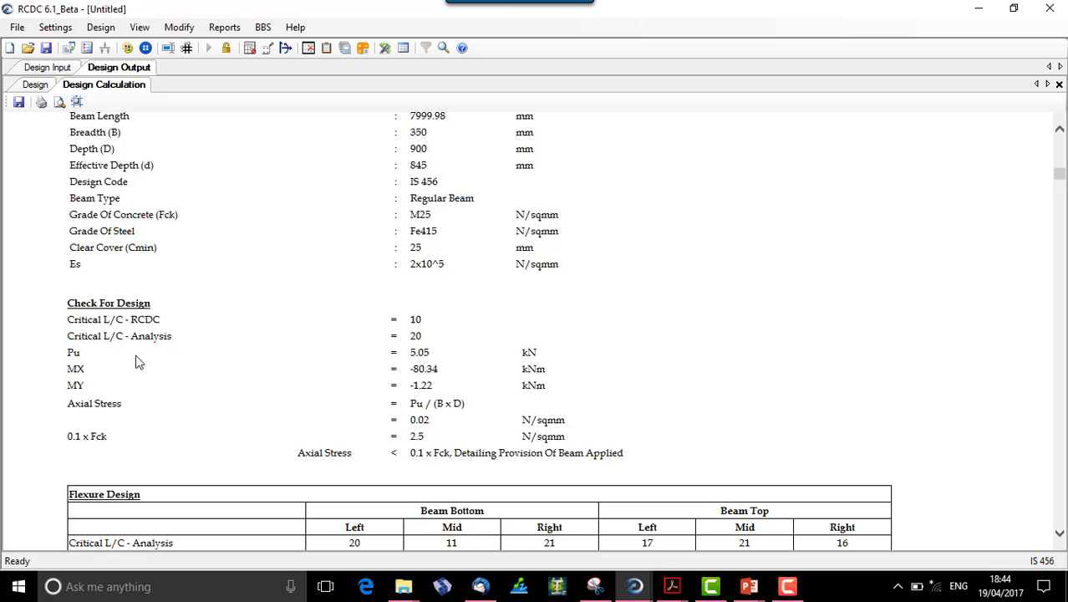
left_click_drag(71, 354, 586, 427)
left_click(183, 447)
scroll(183, 447, "down", 4)
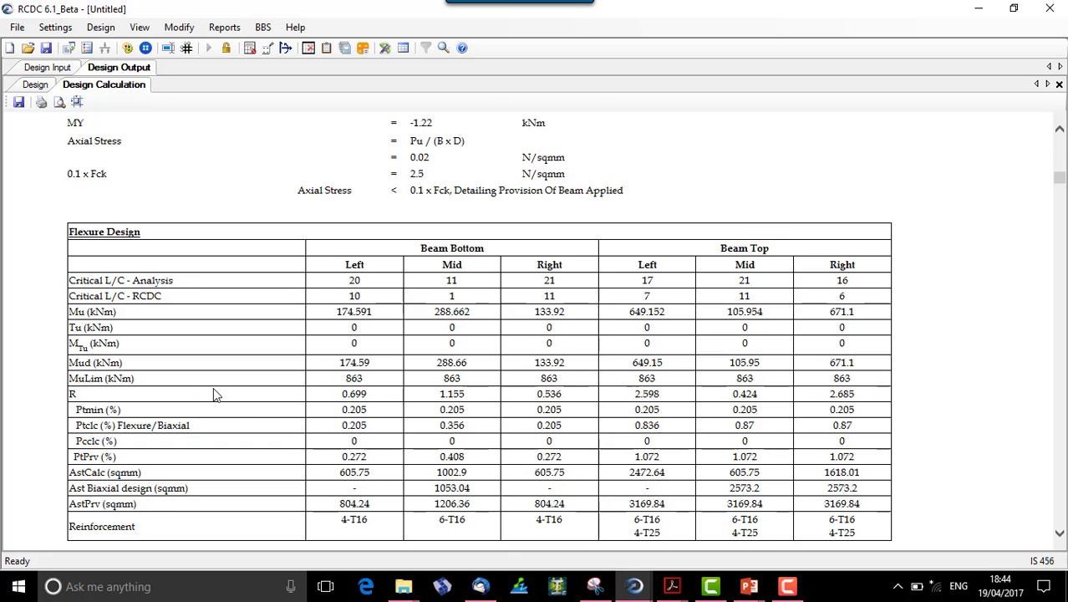
Examine beam B1's minimum eccentricity and slenderness checks and the axial force, minor-axis moments and reinforcement in the Moment Capacity Check table.
scroll(218, 394, "down", 1)
scroll(211, 396, "down", 5)
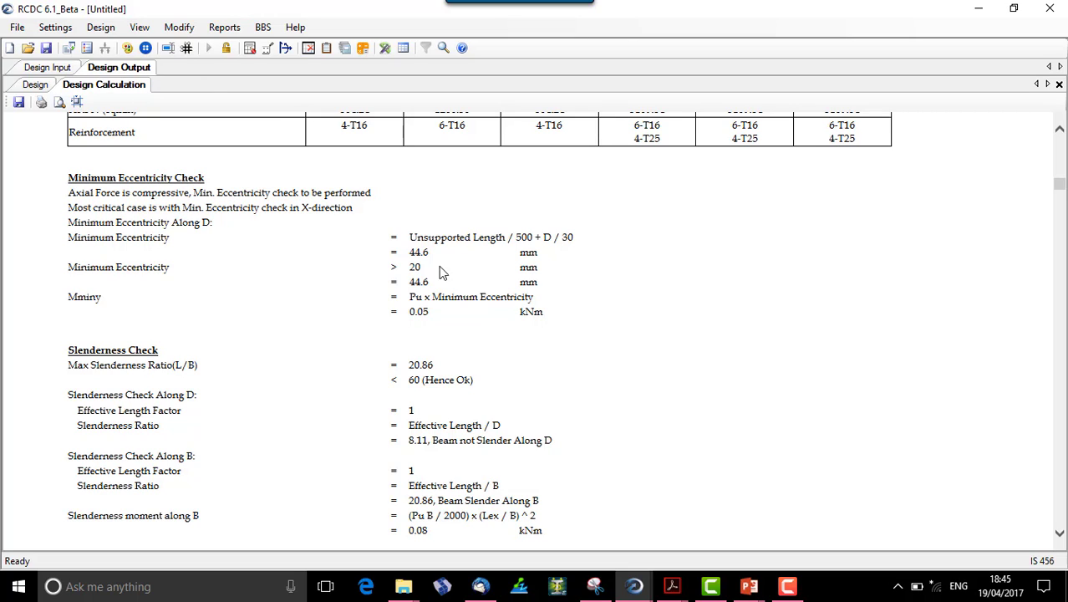
scroll(509, 412, "down", 1)
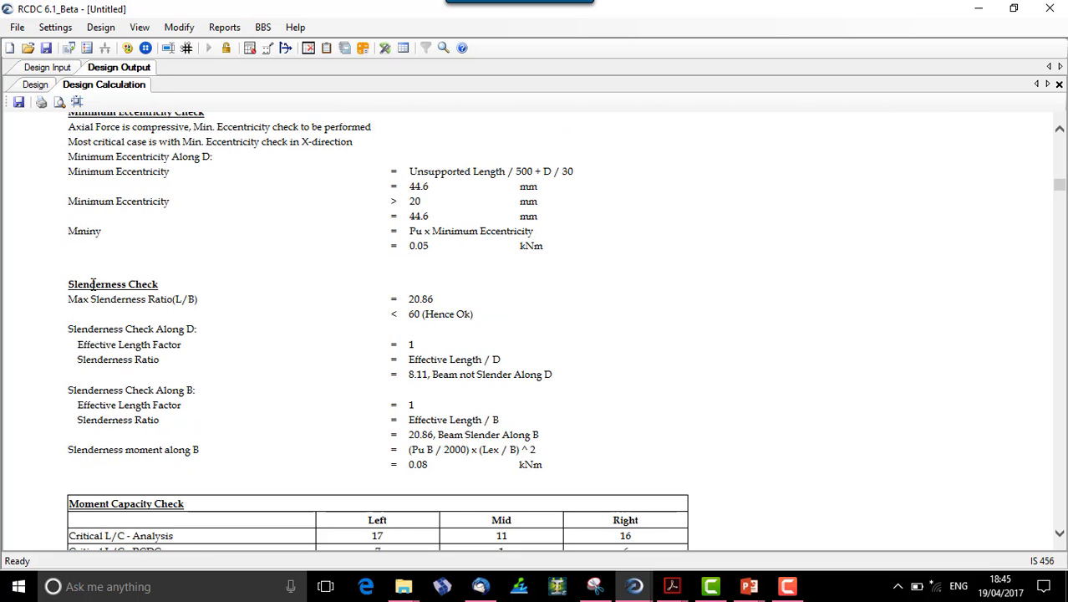
scroll(363, 365, "down", 5)
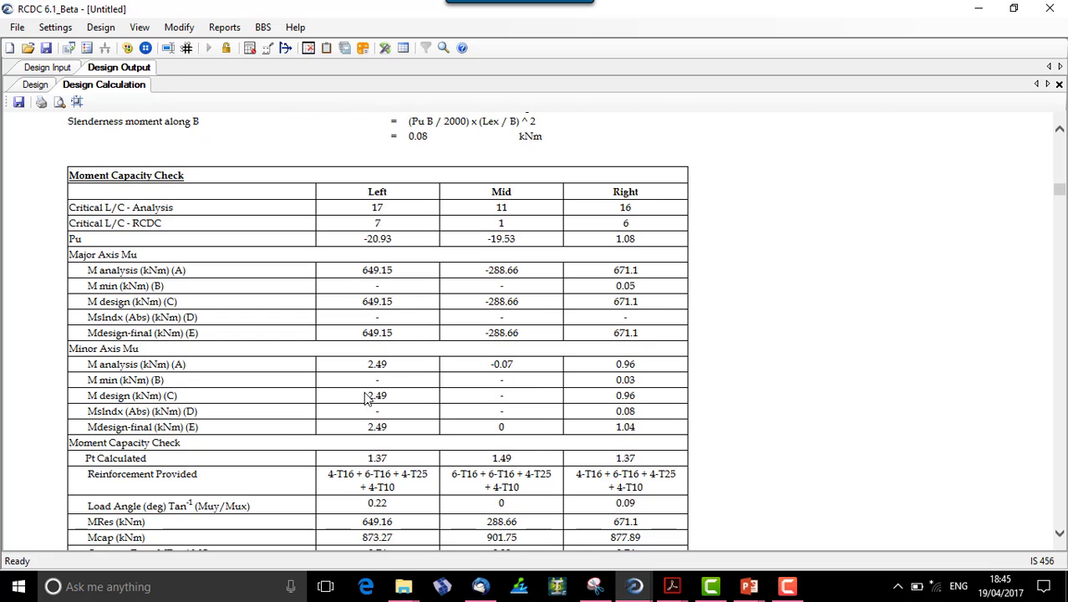
scroll(228, 436, "down", 1)
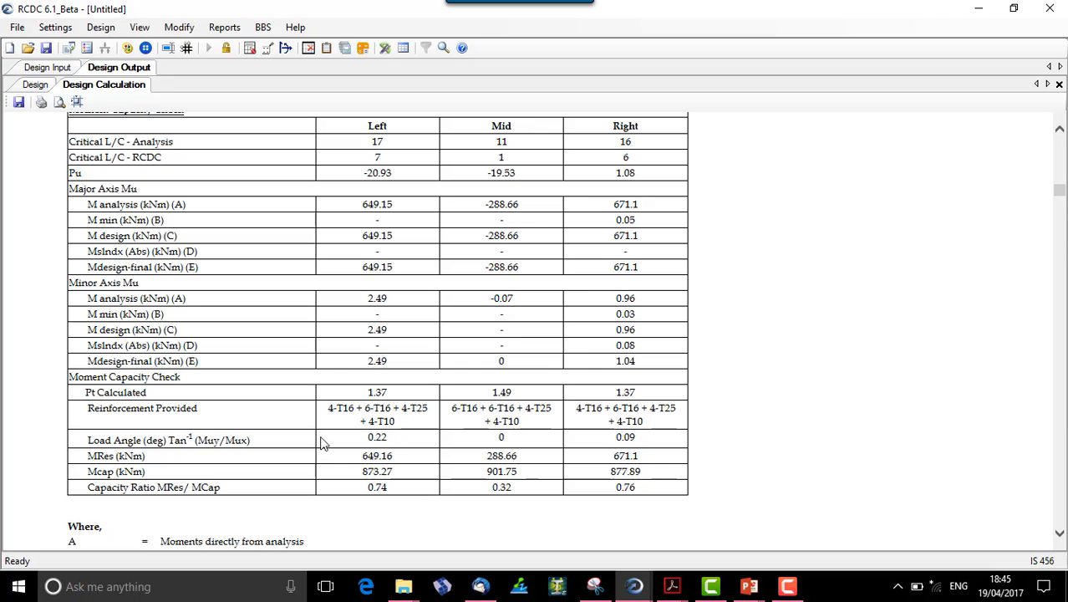
left_click_drag(333, 408, 392, 422)
left_click_drag(363, 173, 420, 191)
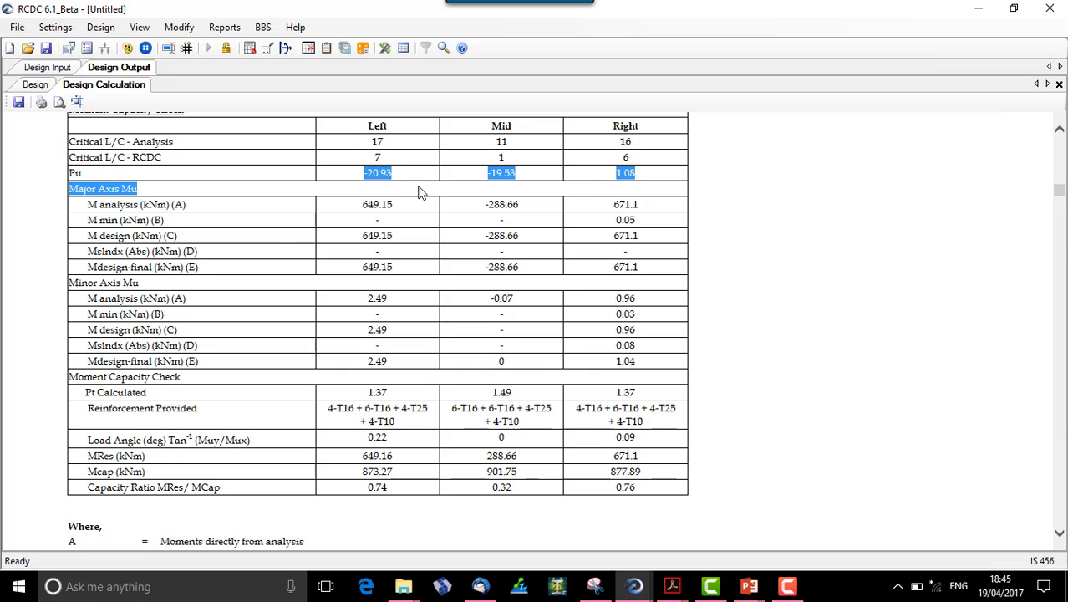
left_click_drag(348, 301, 401, 312)
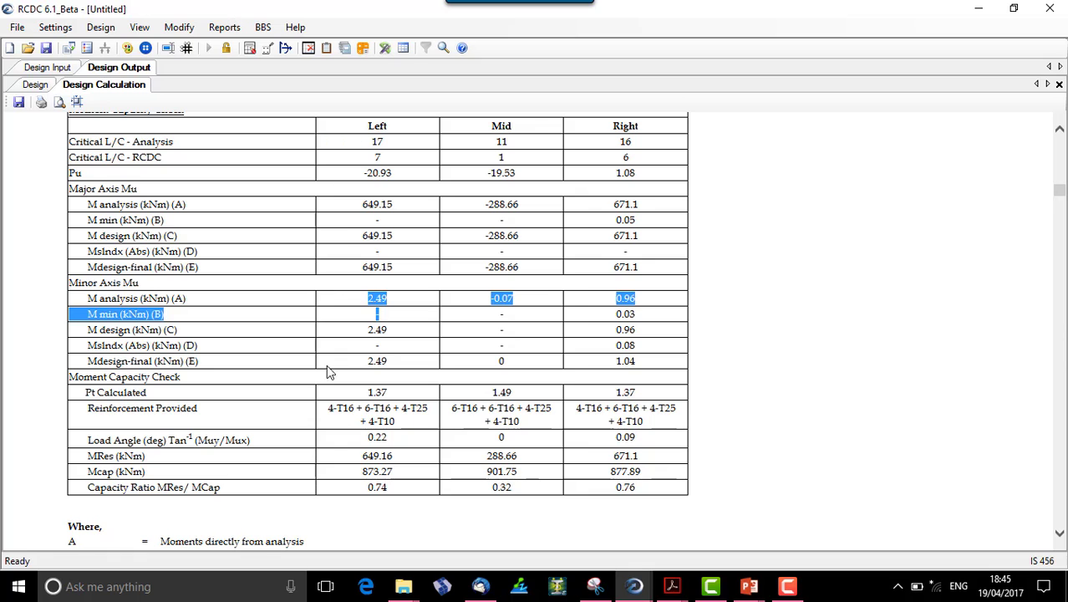
Examine beam B1's moment definitions and Shear Vertical Design table, returning to the Flexure Design table.
scroll(357, 440, "down", 6)
scroll(357, 440, "down", 3)
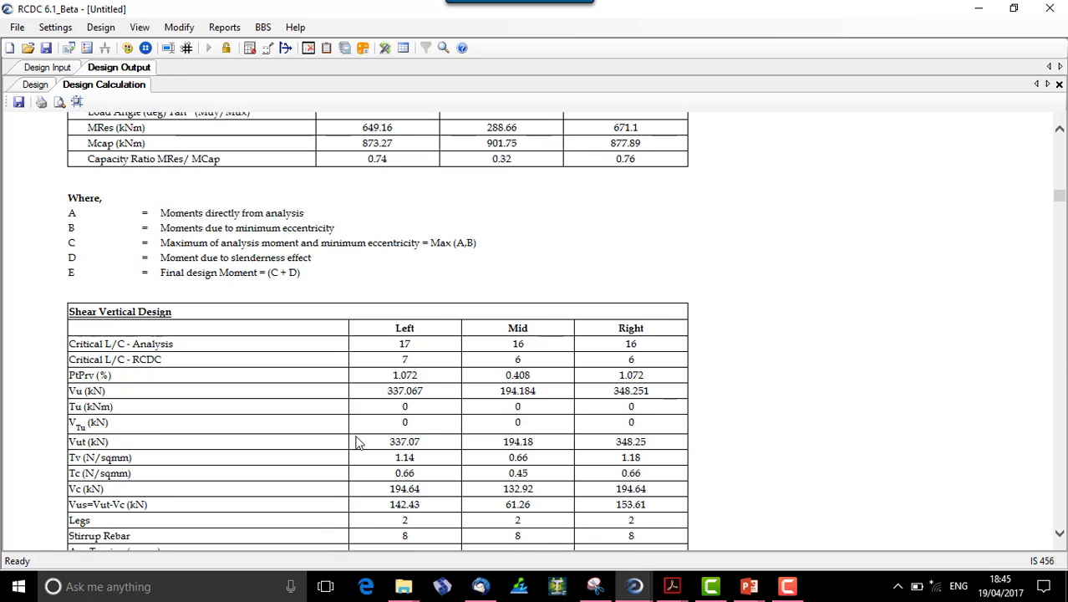
scroll(358, 441, "down", 3)
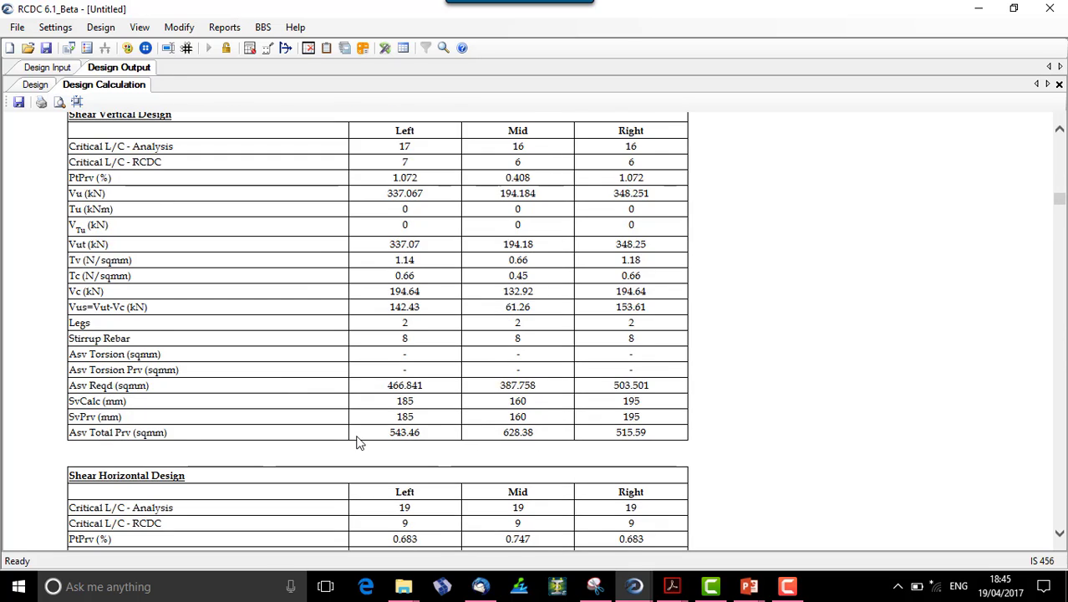
scroll(358, 440, "up", 1)
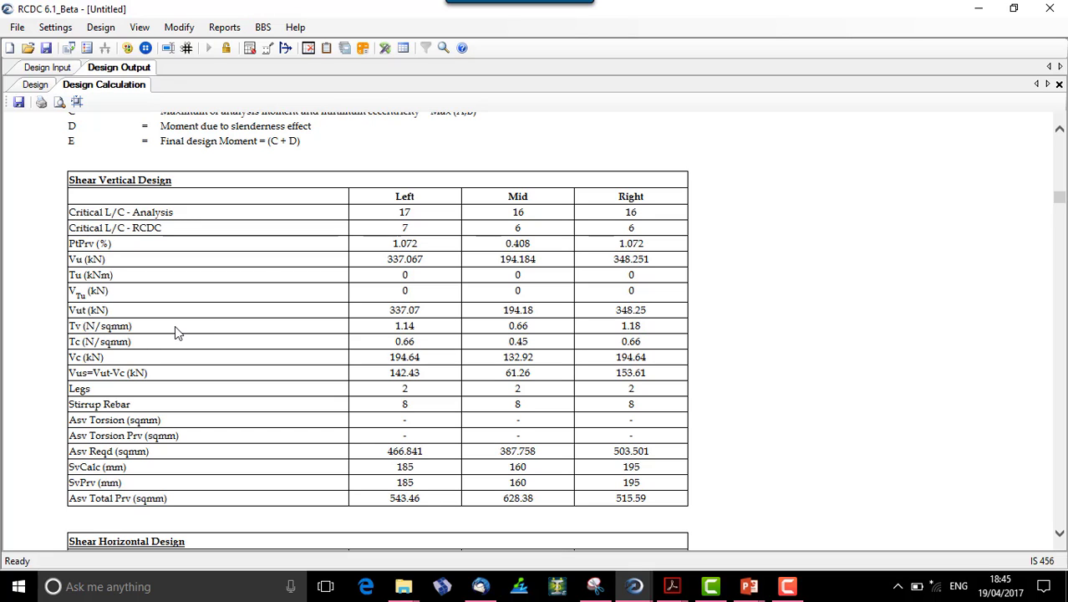
scroll(175, 331, "up", 10)
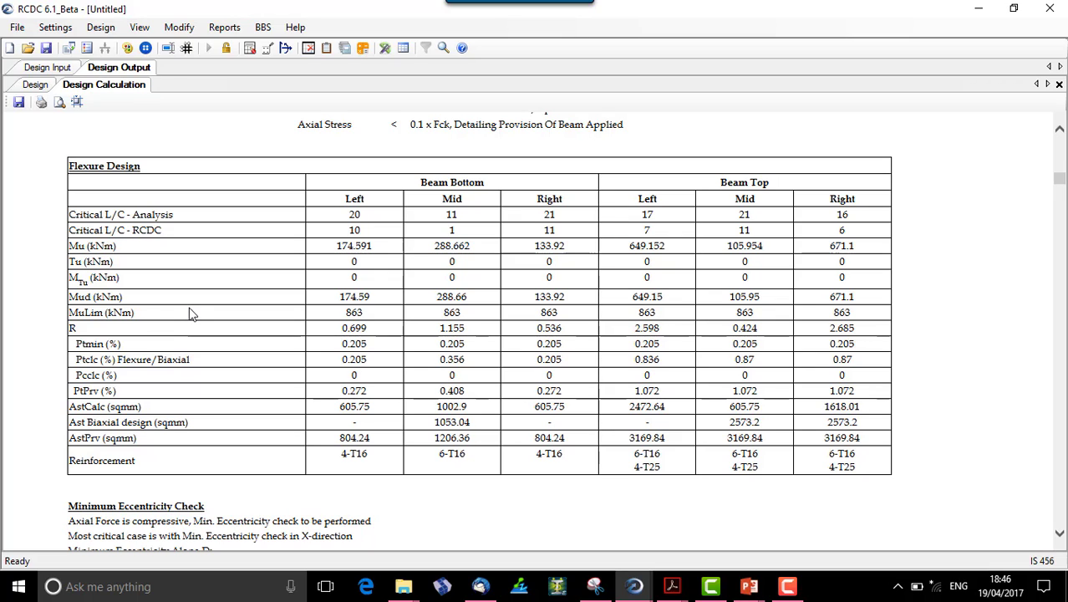
Generate the elevation drawing for beam groups B1-B2-B3-B4 and B5-B6-B7-B8-B9.
left_click(238, 28)
left_click(302, 62)
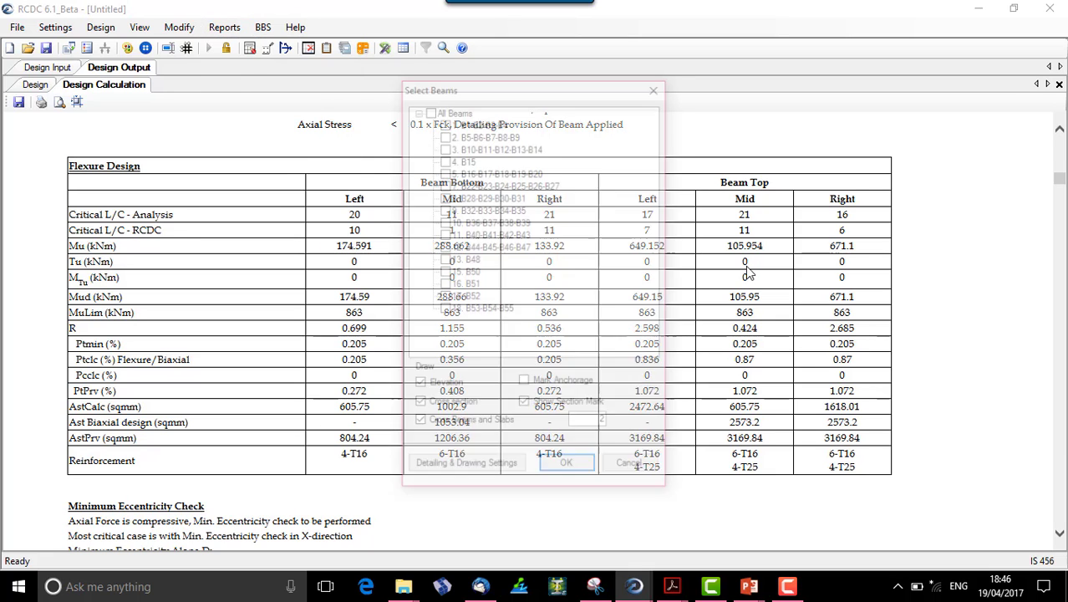
left_click(443, 121)
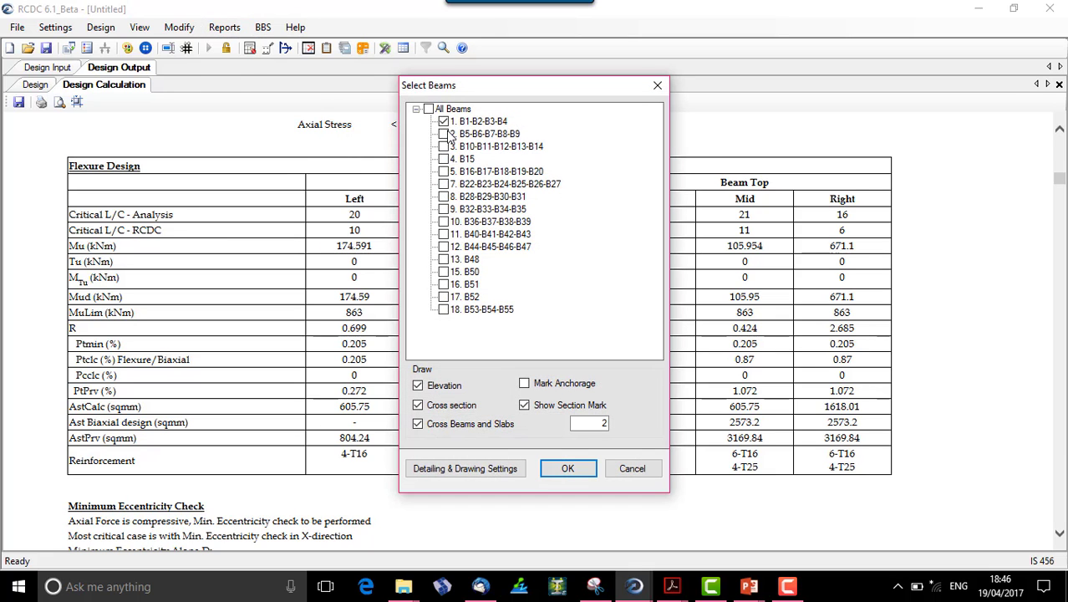
left_click(442, 134)
left_click(573, 467)
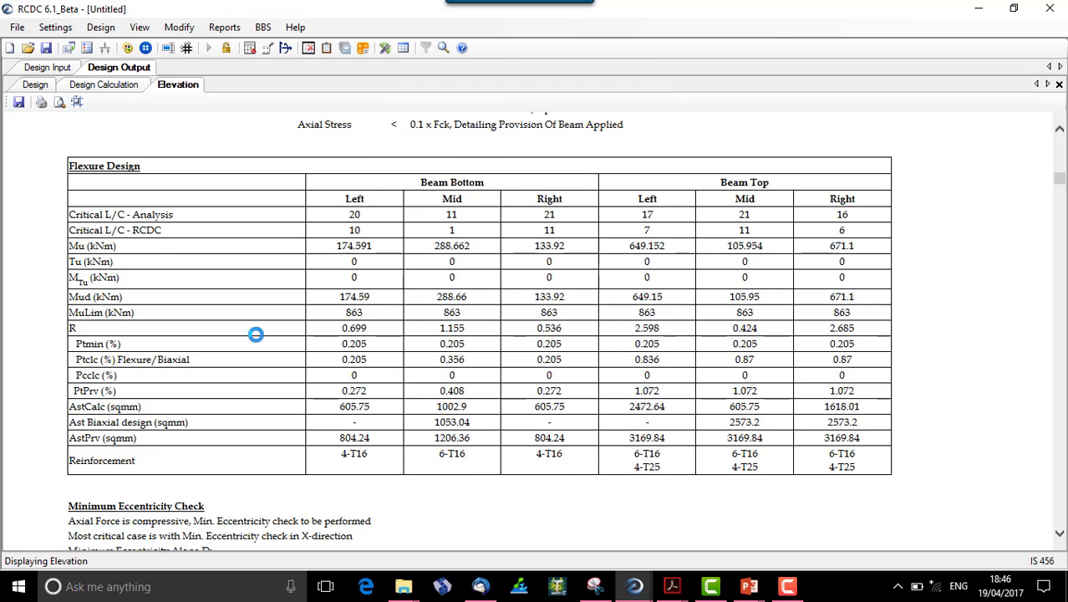
Examine the longitudinal bars and stirrup spacing in the elevation of beams B1 to B4.
scroll(243, 470, "up", 5)
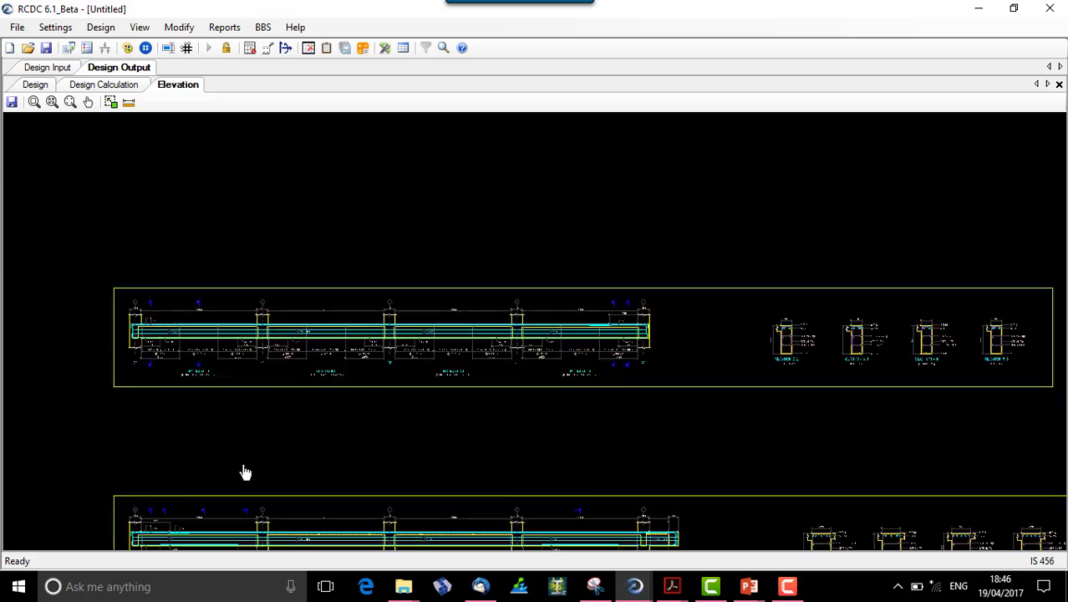
scroll(134, 372, "up", 5)
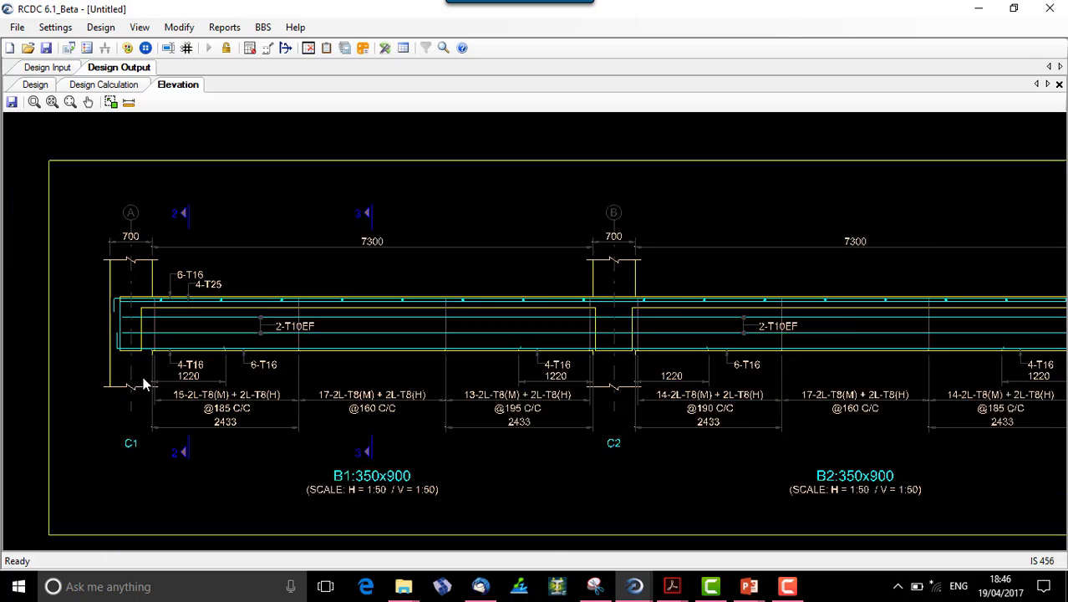
middle_click_drag(632, 449, 426, 374)
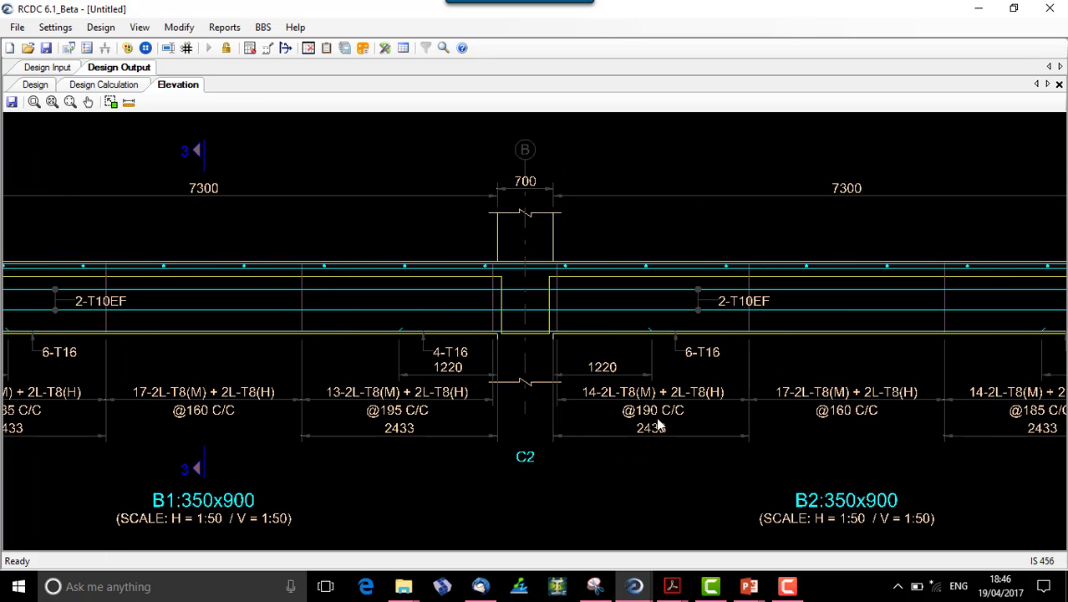
middle_click_drag(793, 360, 389, 360)
mouse_move(1053, 376)
middle_mouse_down()
mouse_move(682, 419)
mouse_move(473, 377)
middle_mouse_up()
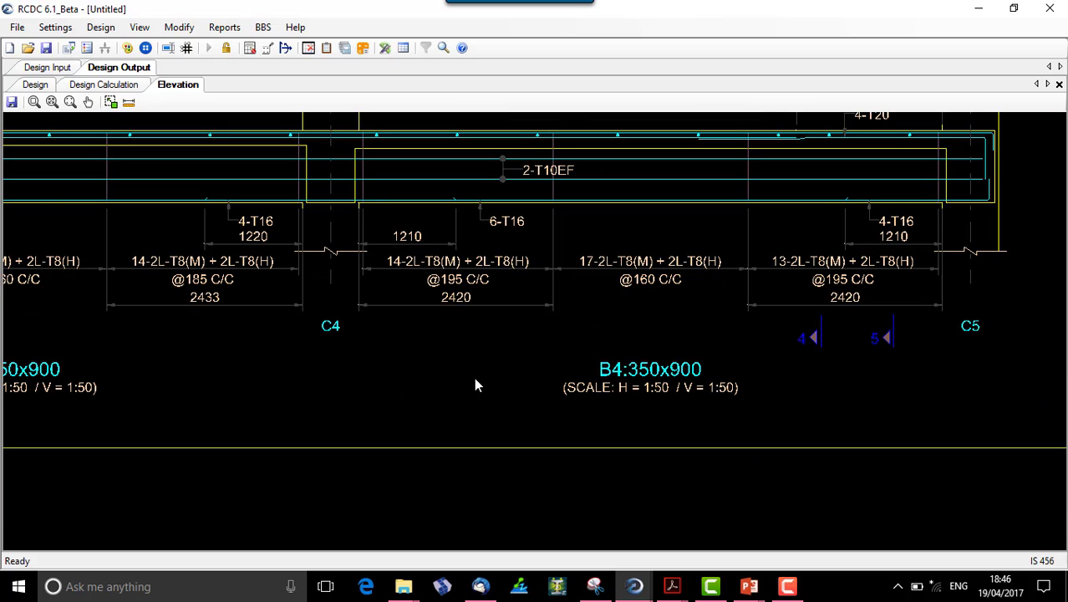
Examine the bar layers, side-face bars and horizontal stirrups in cross sections 2-2 to 5-5.
middle_click_drag(844, 334, 472, 334)
middle_click_drag(889, 305, 617, 382)
middle_click_drag(765, 398, 543, 399)
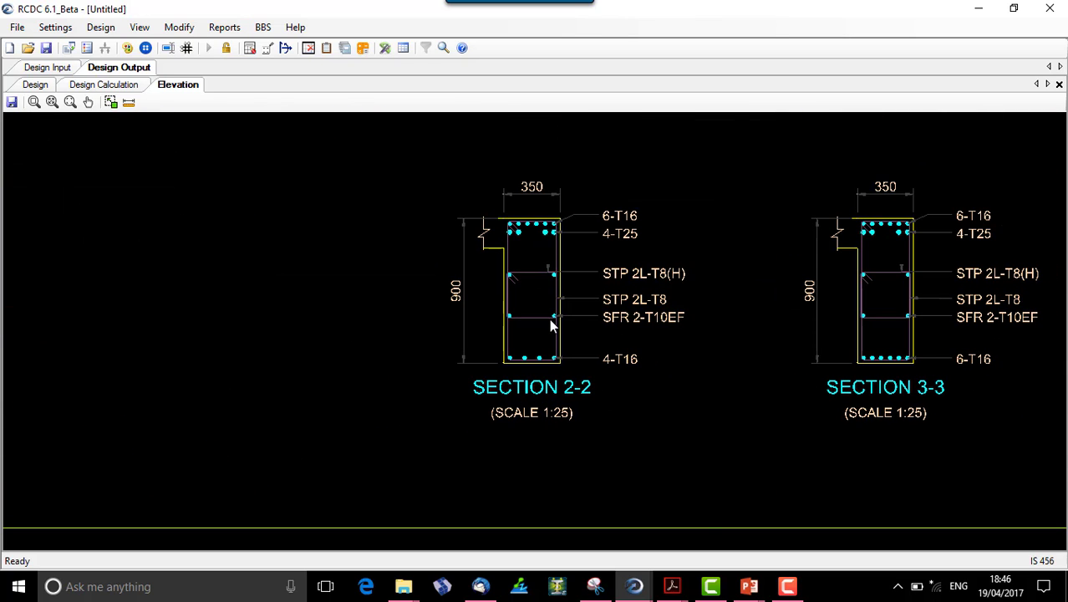
scroll(546, 237, "up", 2)
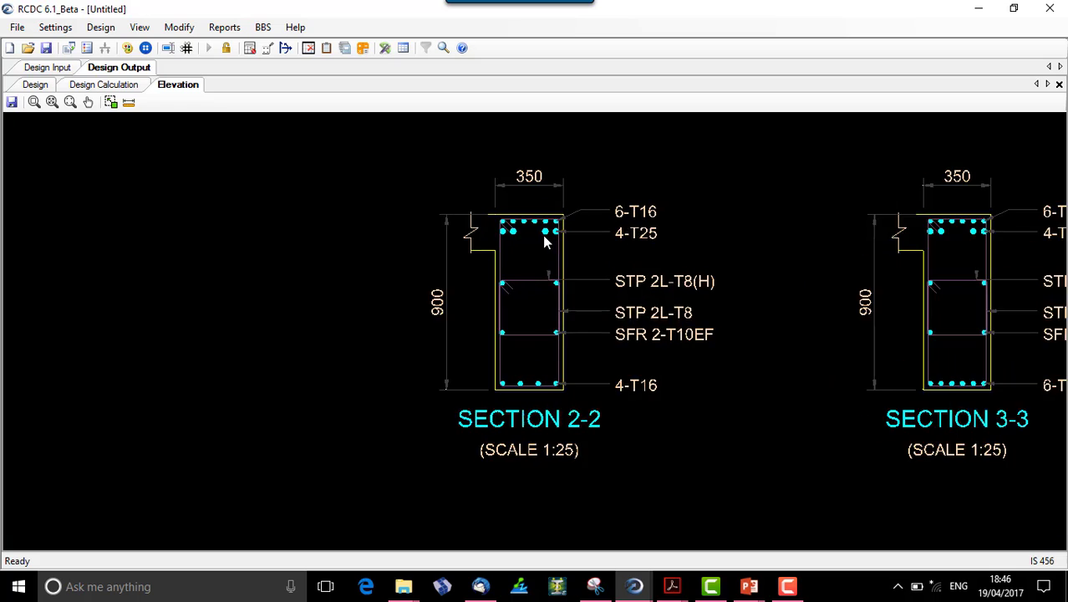
scroll(545, 240, "up", 1)
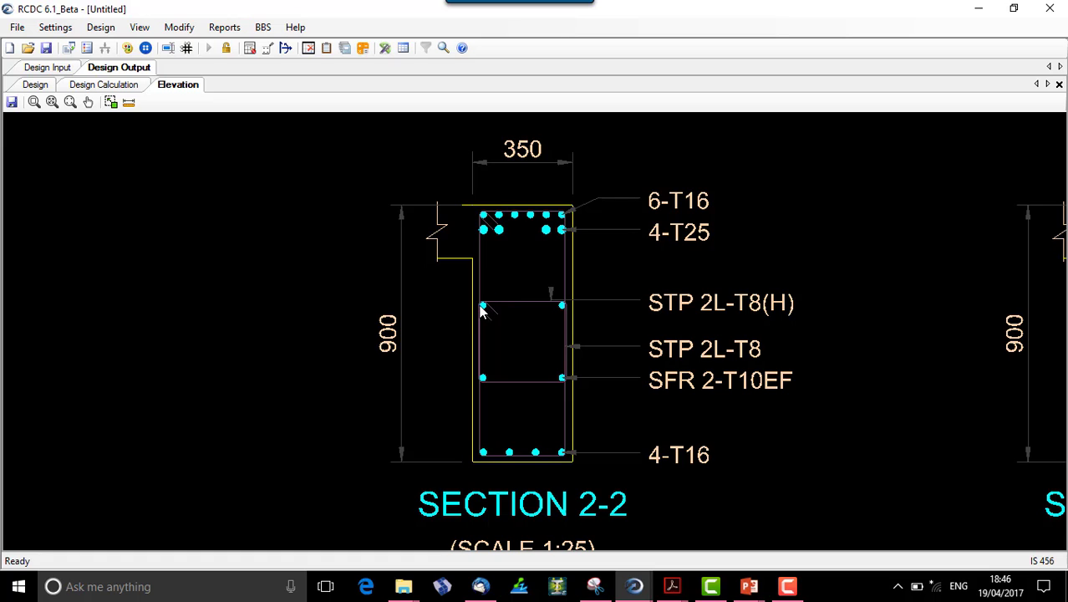
scroll(545, 332, "up", 3)
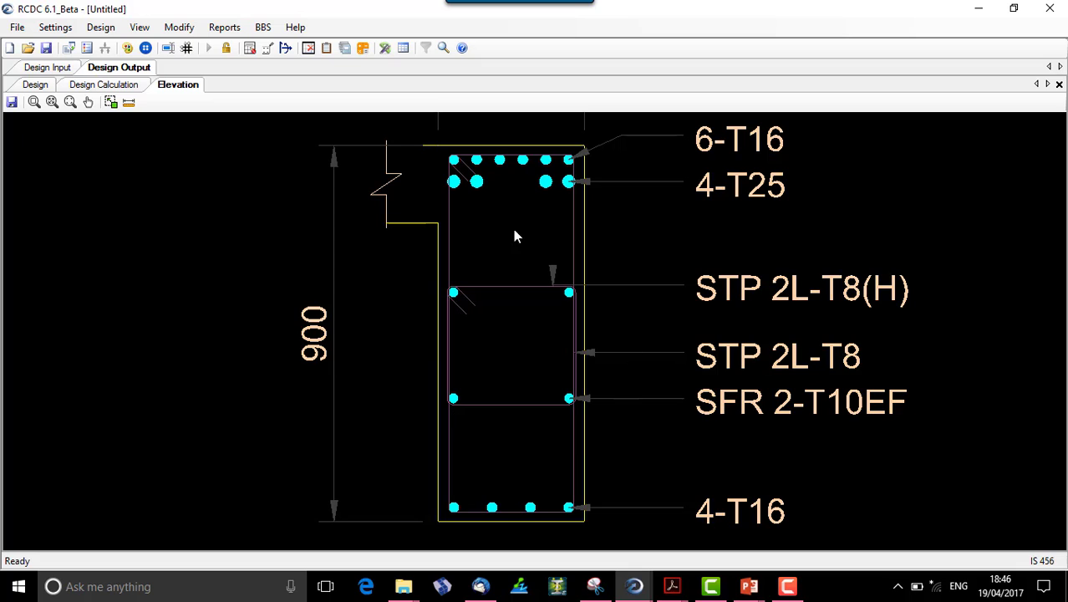
scroll(491, 393, "down", 5)
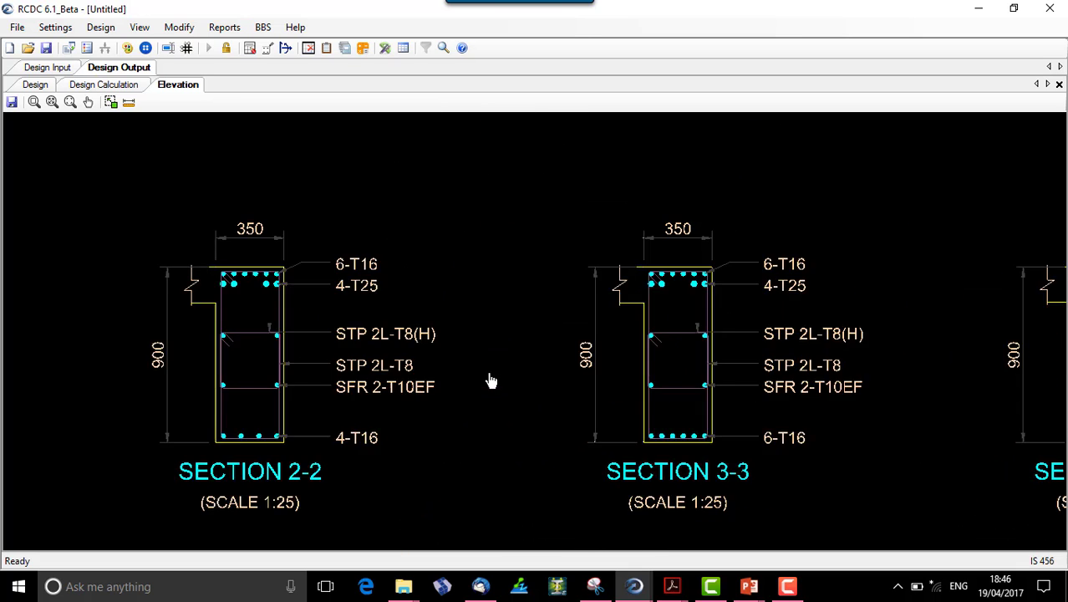
scroll(624, 352, "up", 3)
mouse_move(738, 394)
middle_mouse_down()
mouse_move(758, 372)
mouse_move(571, 421)
middle_mouse_up()
scroll(584, 389, "down", 3)
scroll(418, 384, "right", 3)
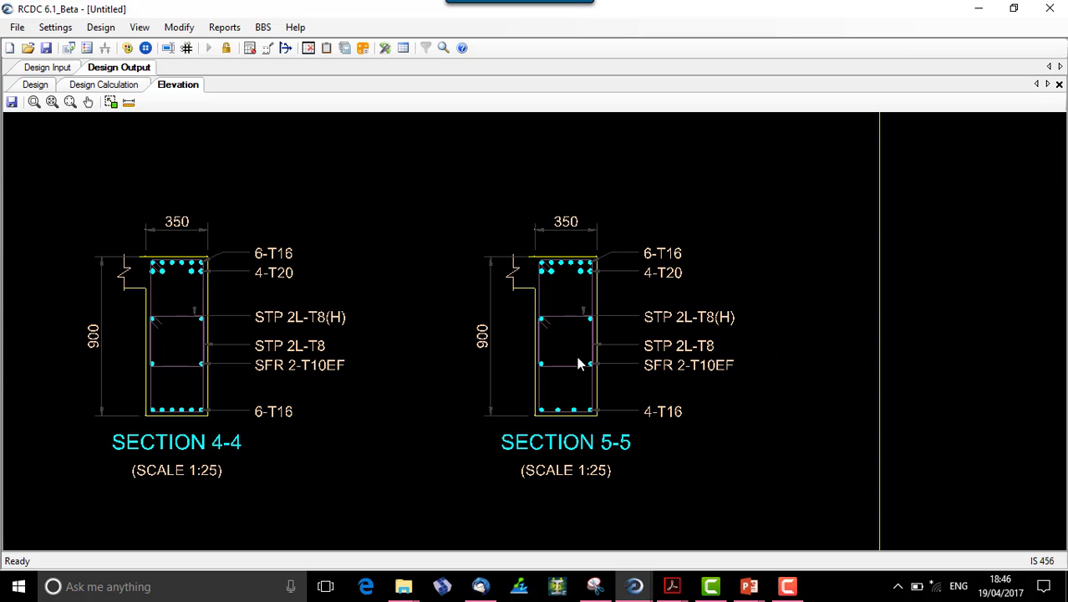
scroll(505, 399, "left", 2)
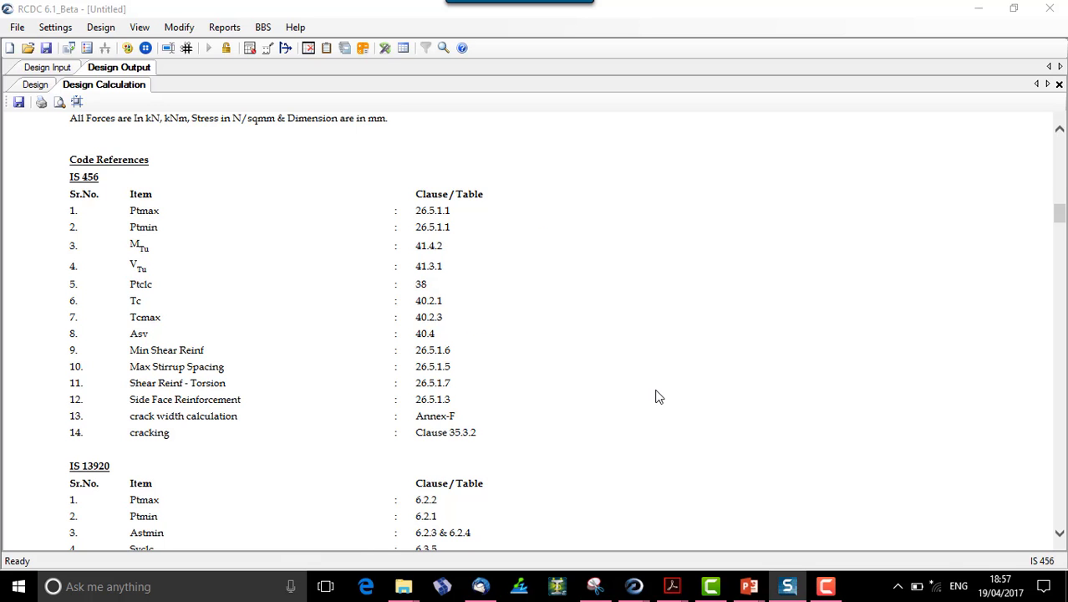
Examine the IS 456 and IS 13920 code references and beam B1's Flexure Design table in the design calculation report.
scroll(656, 391, "up", 3)
scroll(656, 391, "down", 3)
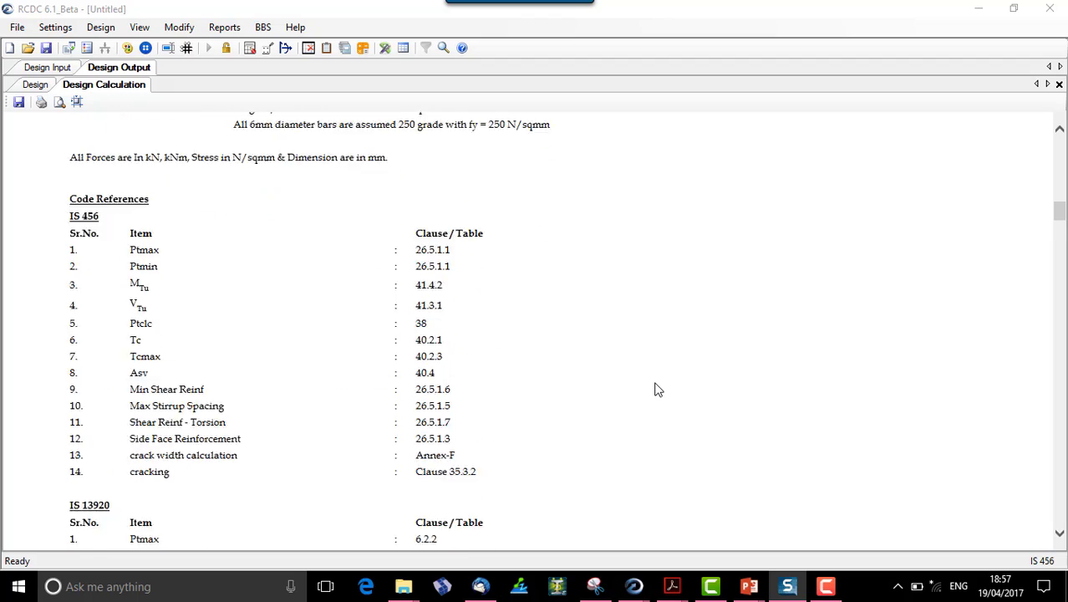
scroll(656, 389, "down", 8)
scroll(656, 389, "up", 3)
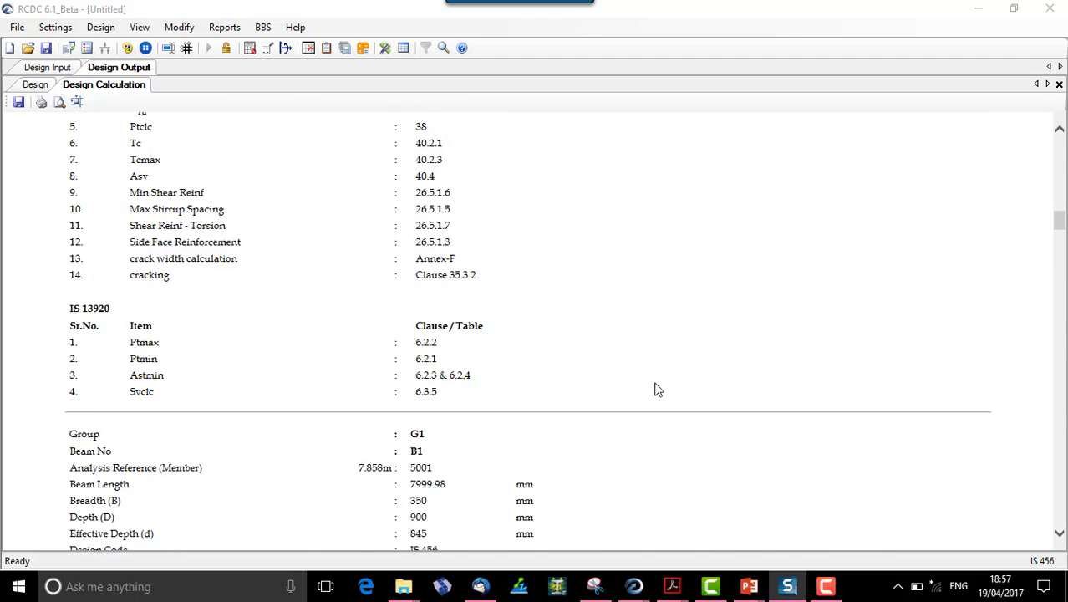
scroll(656, 389, "down", 10)
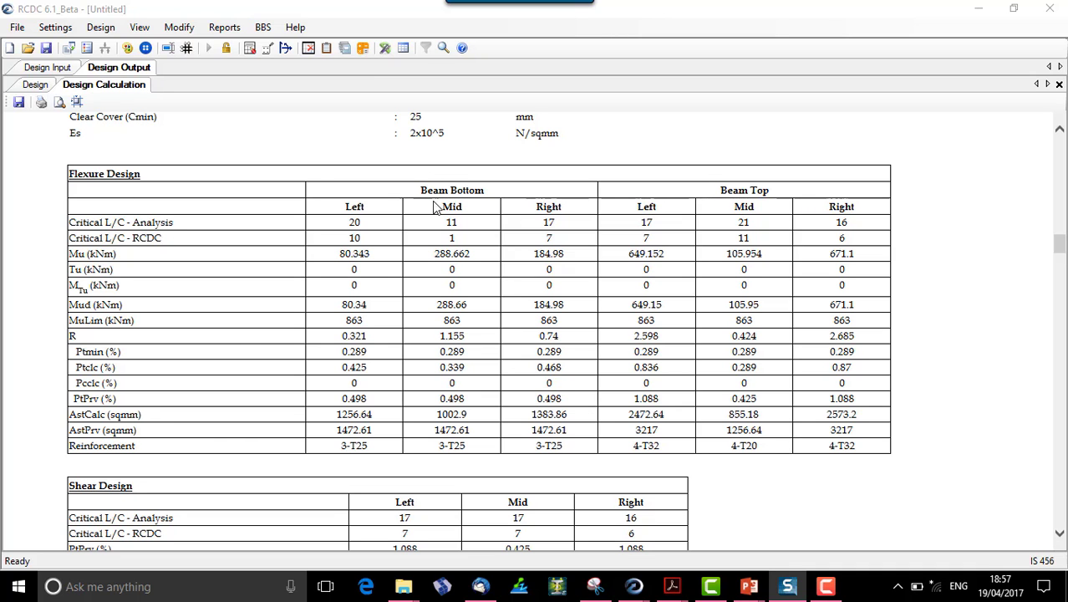
Examine beam B1's Shear Design table, focusing on the V D+L, Mh, Sway-Right, Sway-Left and Vu-Sway rows.
scroll(673, 305, "down", 7)
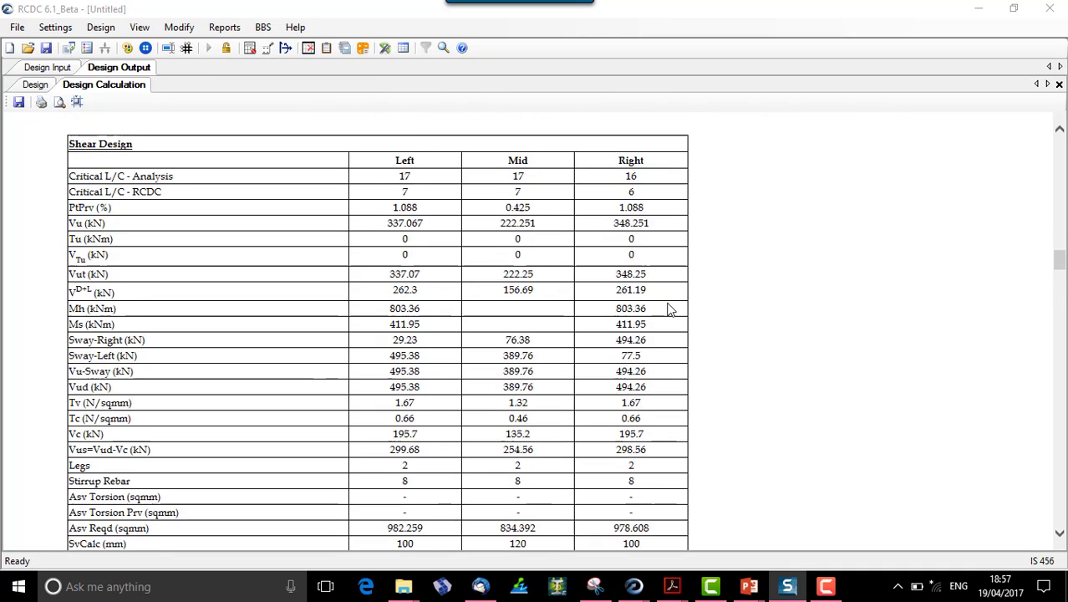
scroll(668, 310, "down", 2)
scroll(139, 287, "up", 3)
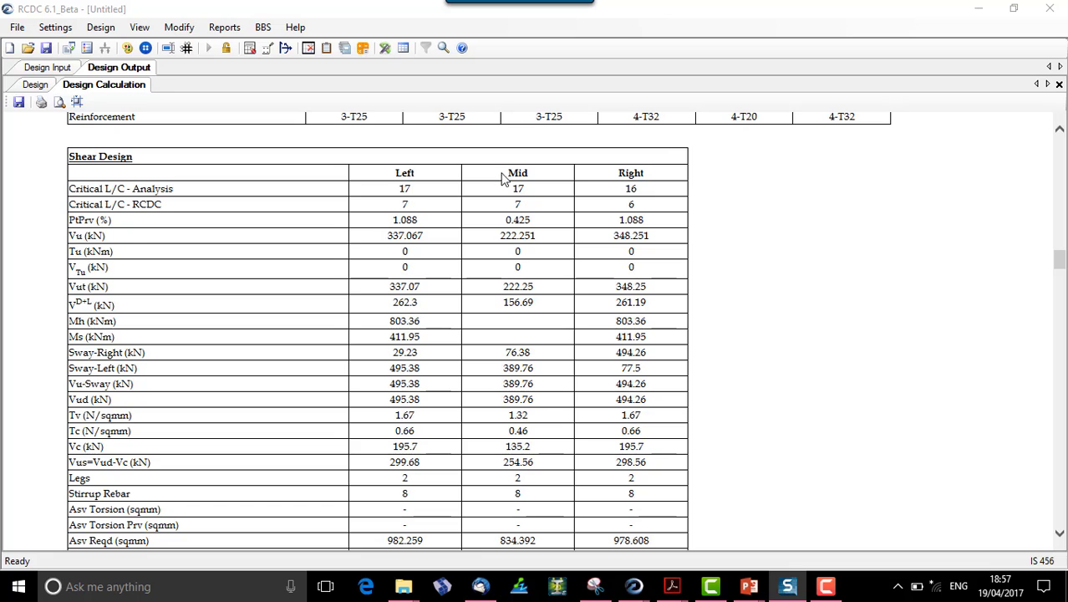
scroll(464, 324, "down", 3)
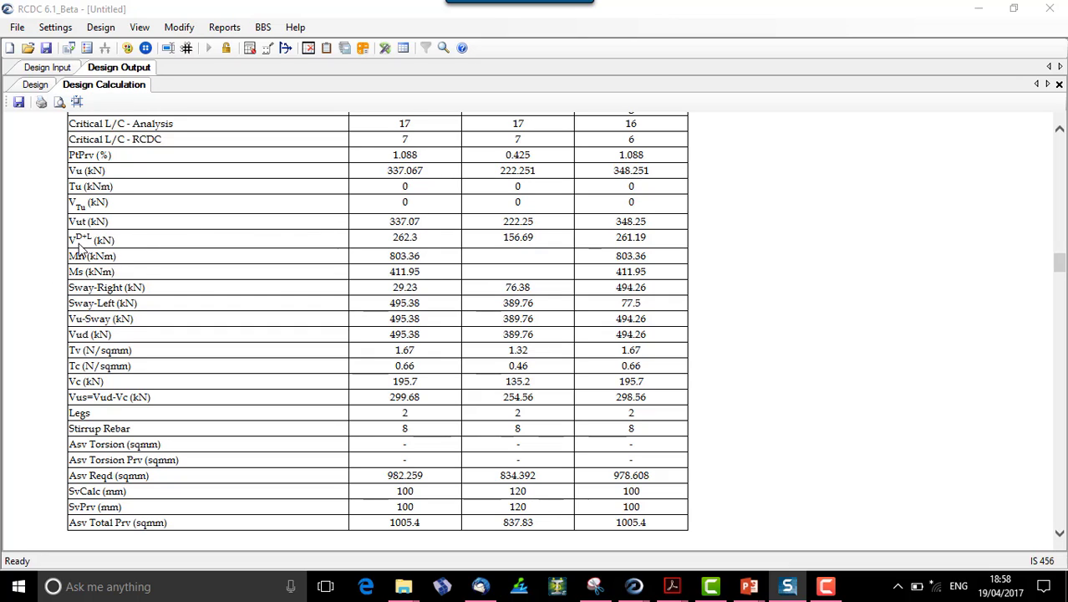
left_click_drag(374, 240, 620, 259)
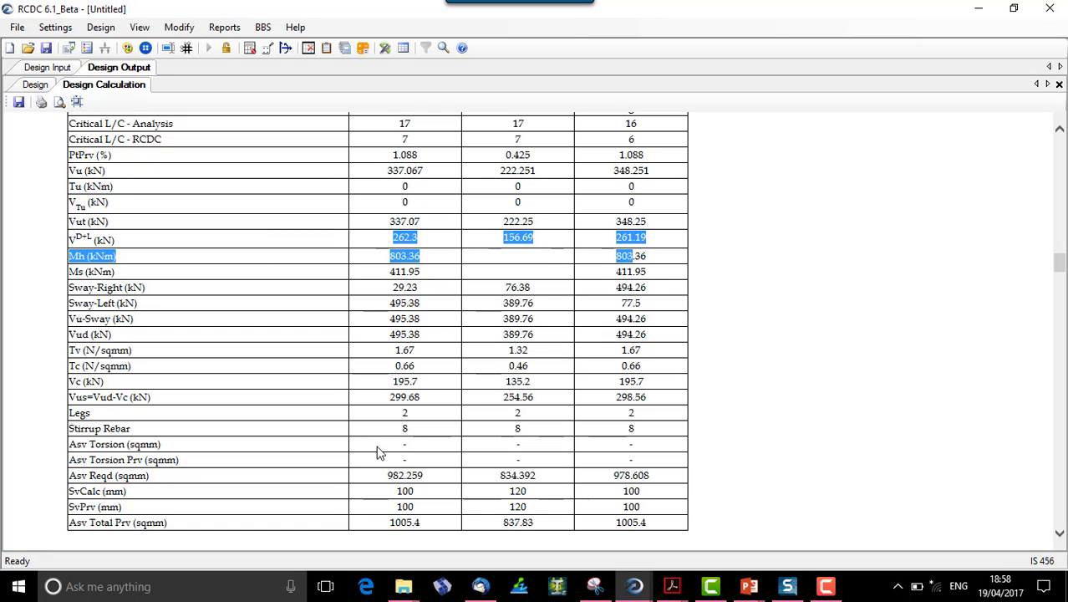
left_click(159, 302)
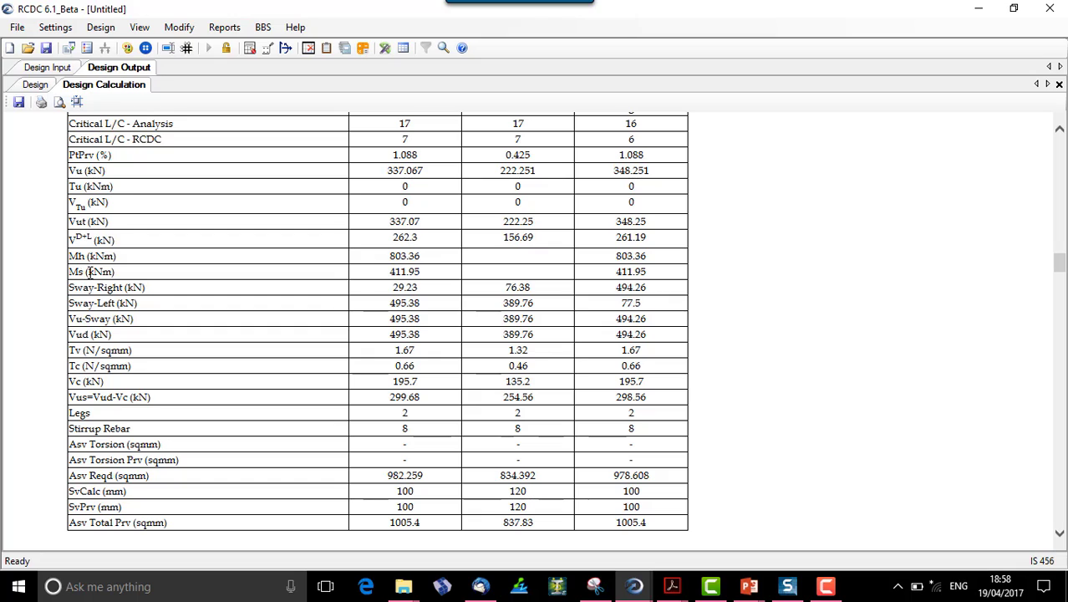
left_click_drag(69, 288, 159, 285)
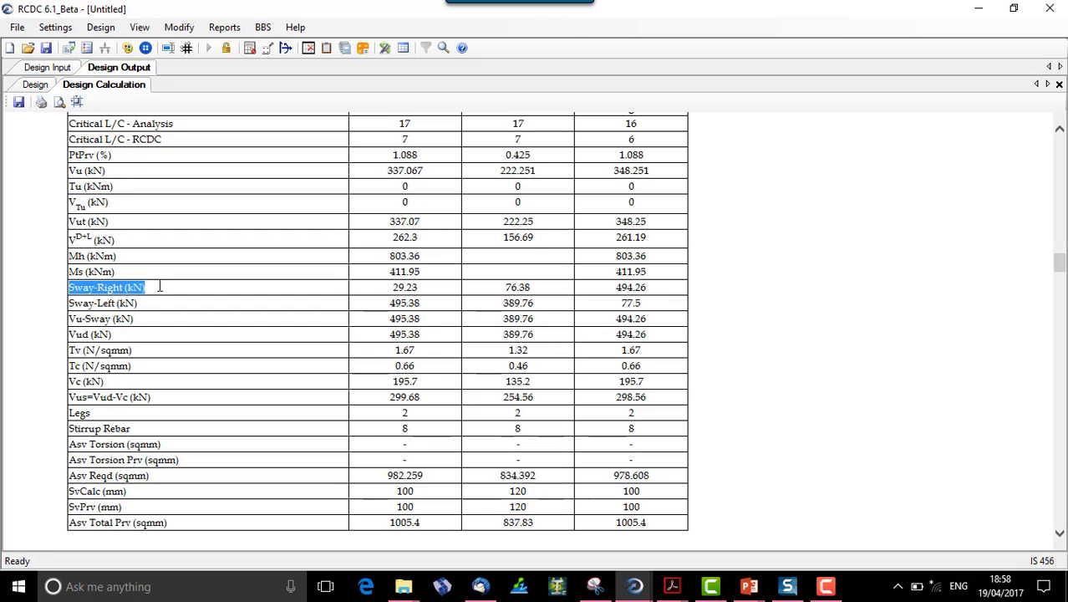
left_click_drag(72, 304, 154, 302)
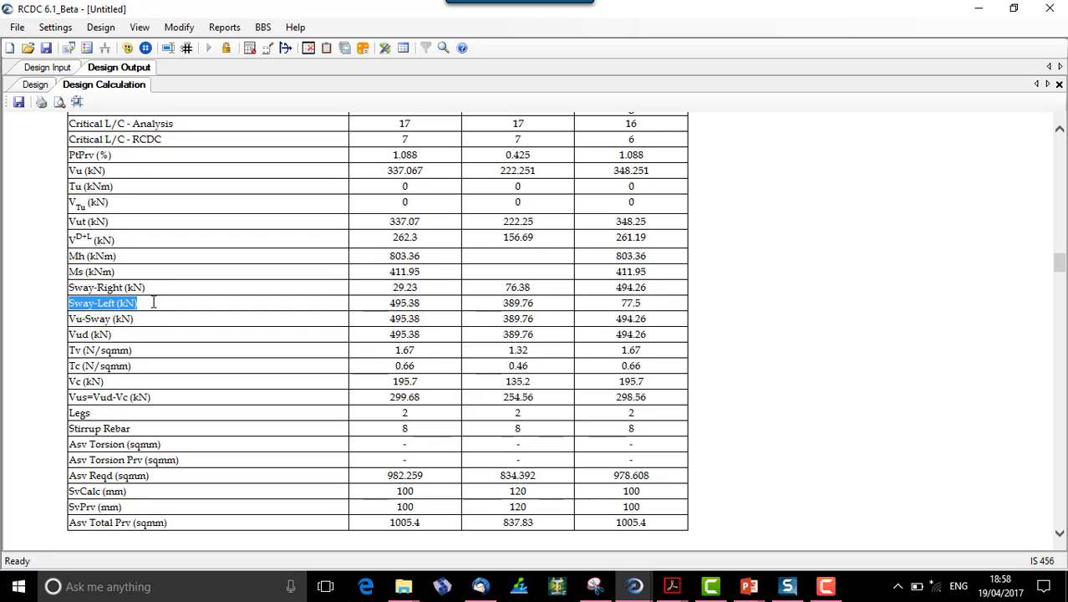
left_click_drag(70, 318, 662, 317)
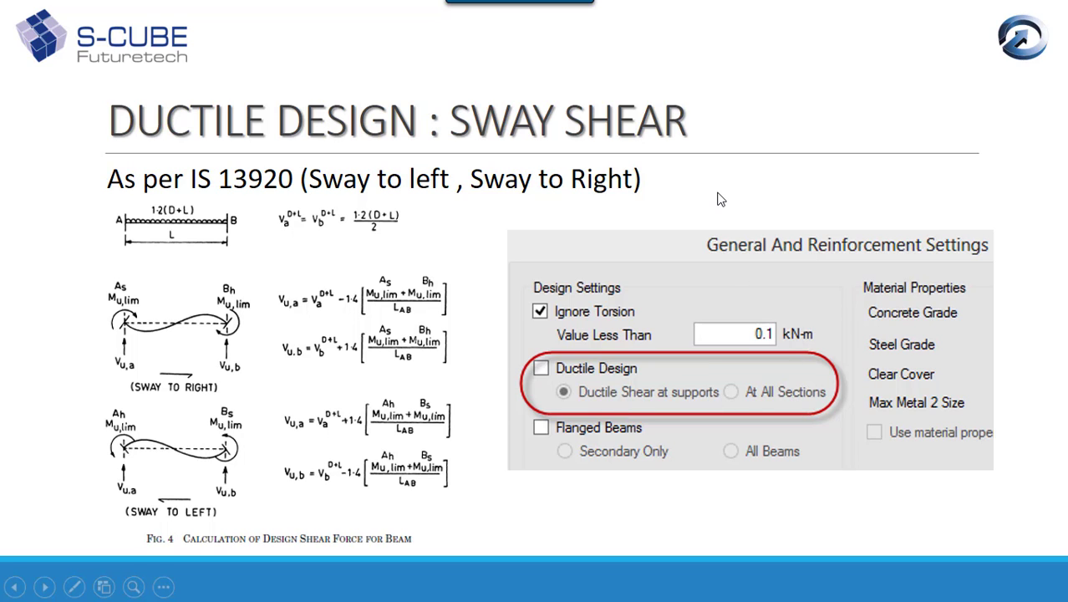
Switch from the sway shear slide back to RCDC and compare the Vut, Vu-Sway and Vud rows in beam B1's Shear Design table.
key("alt+Tab")
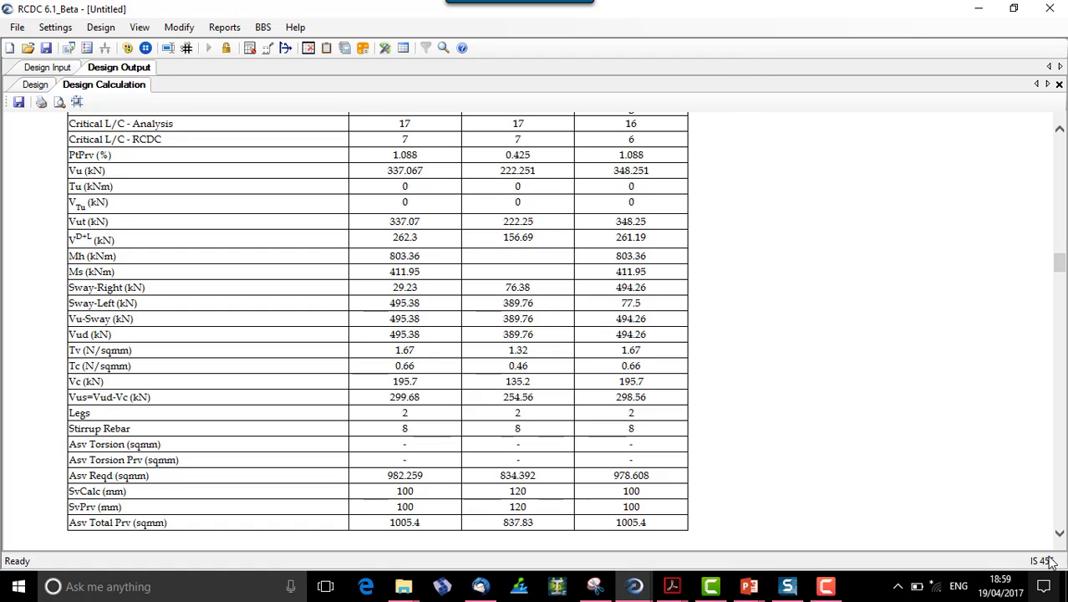
scroll(422, 351, "up", 3)
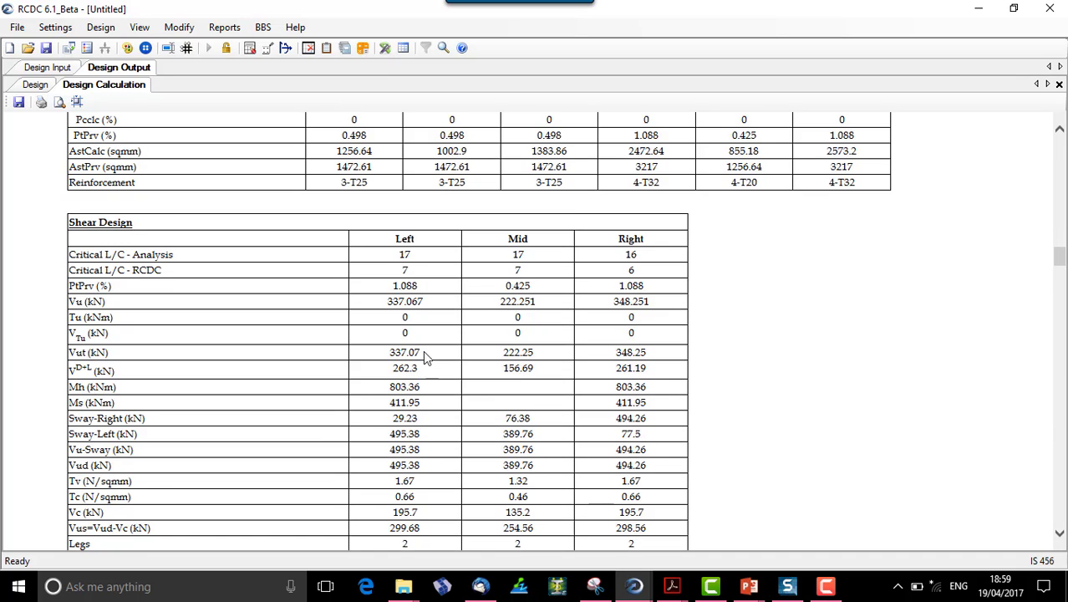
scroll(423, 351, "down", 3)
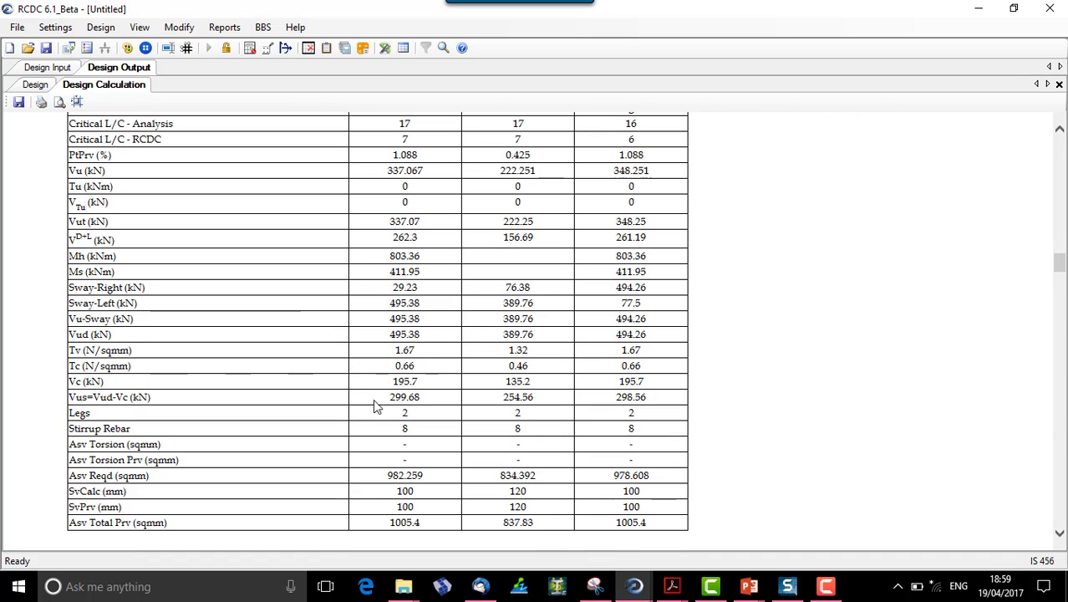
scroll(535, 449, "up", 3)
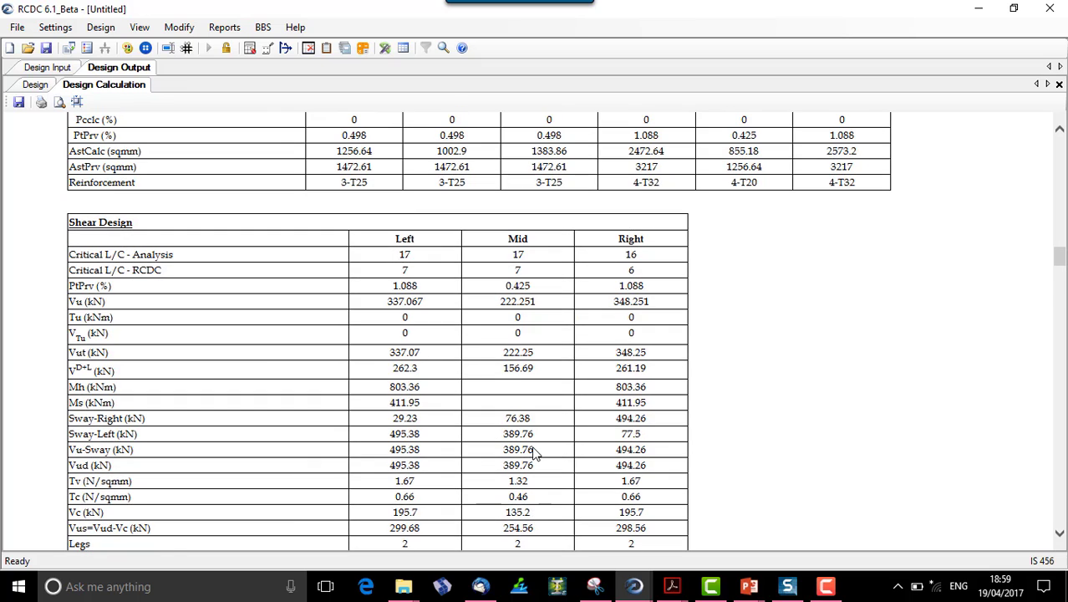
scroll(213, 424, "down", 6)
scroll(213, 423, "up", 3)
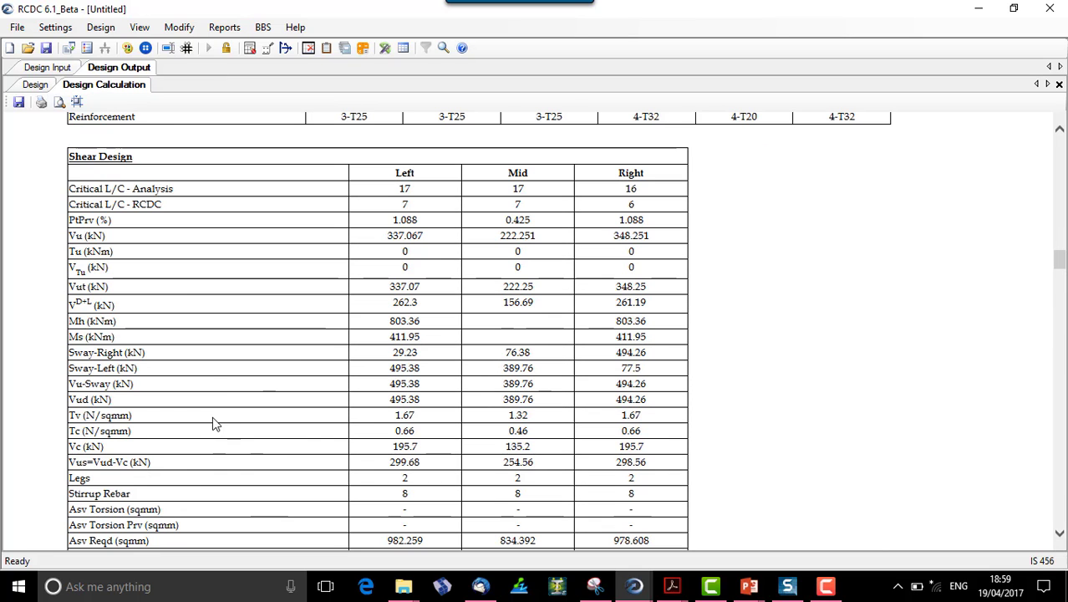